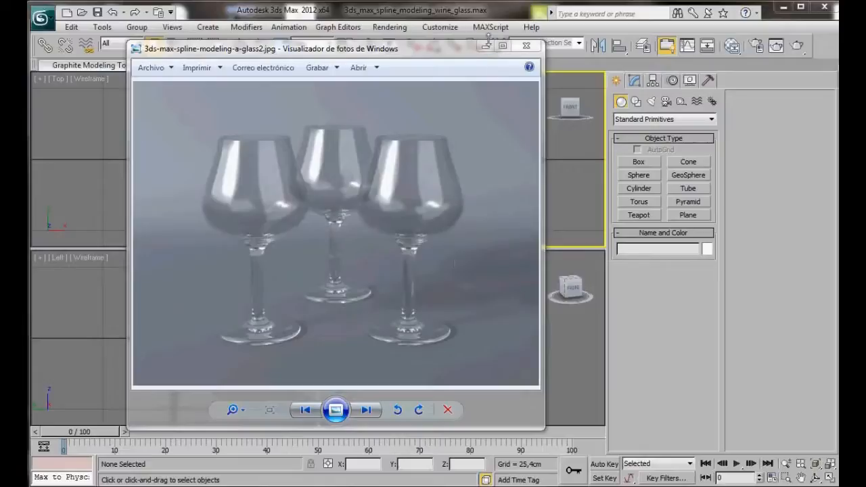
- Put the wine glass reference photo away and set the display units to metric centimeters
click(485, 46)
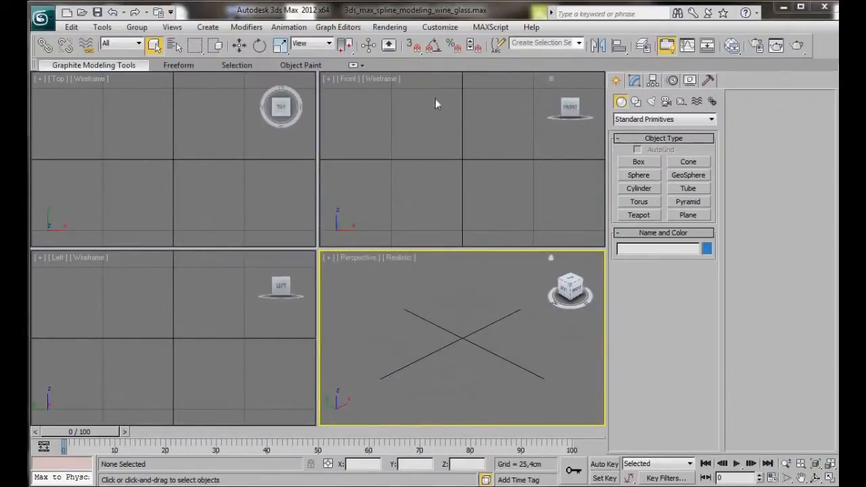
click(438, 27)
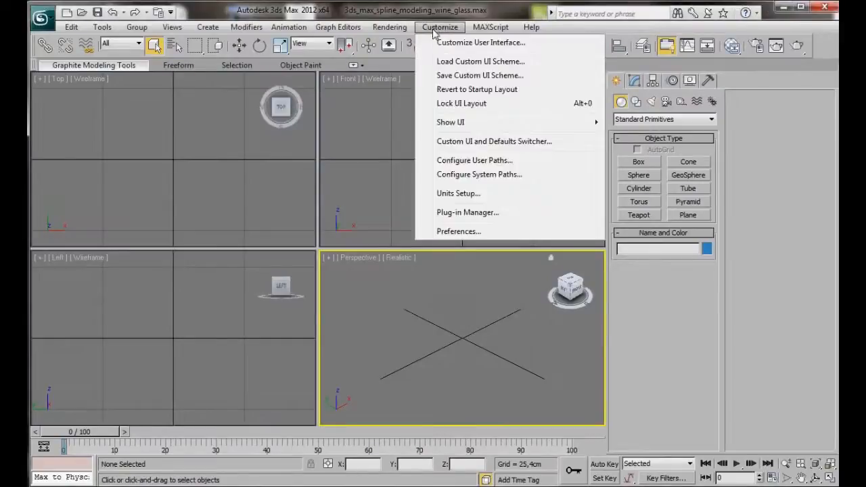
click(454, 192)
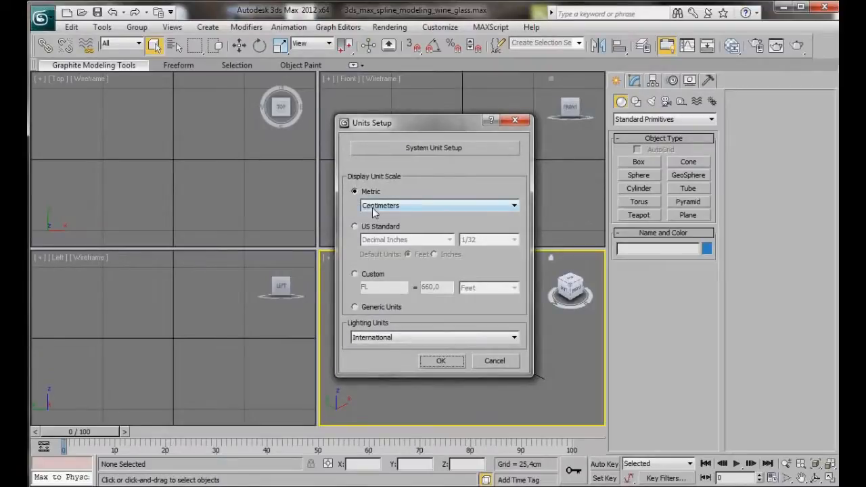
click(441, 360)
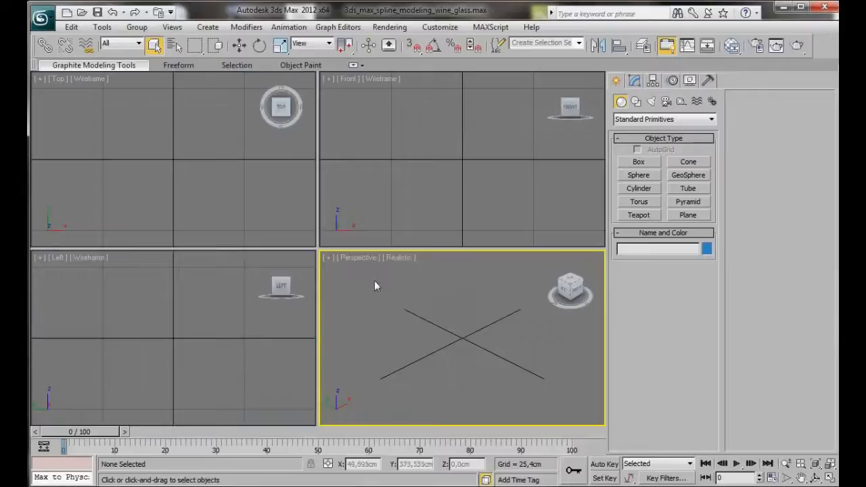
- Turn on edged faces in the Perspective viewport and display the Front viewport as shaded with edged faces
click(397, 259)
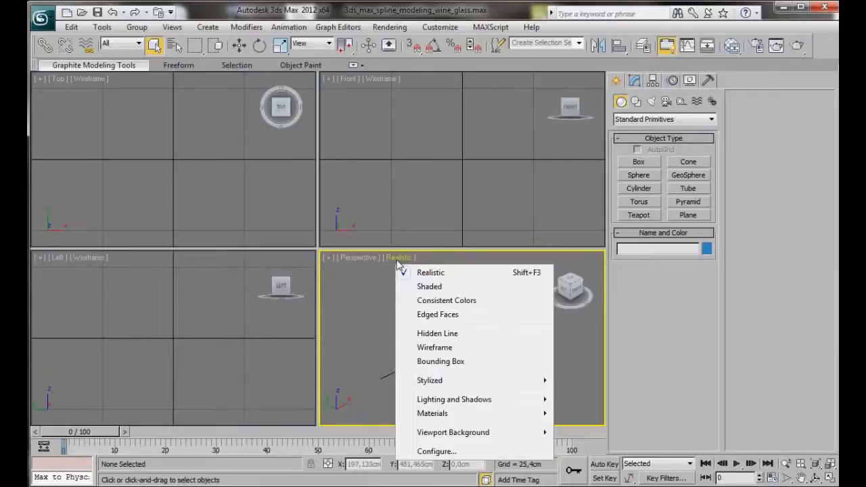
click(416, 315)
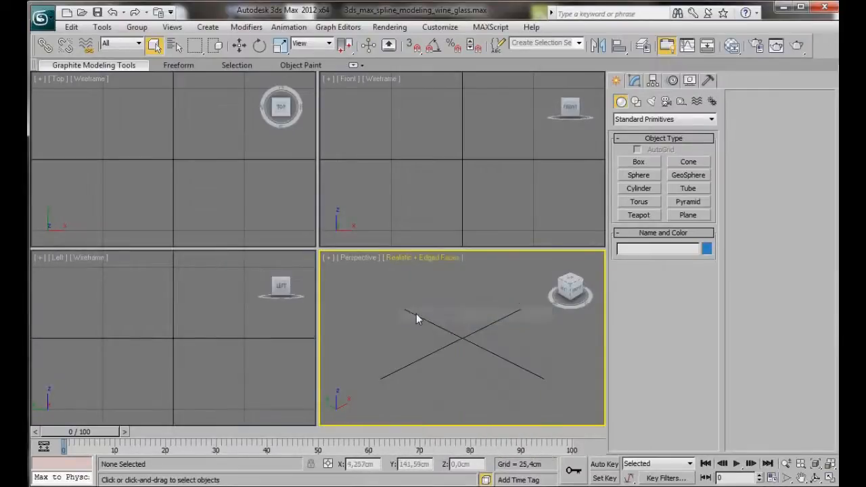
click(368, 108)
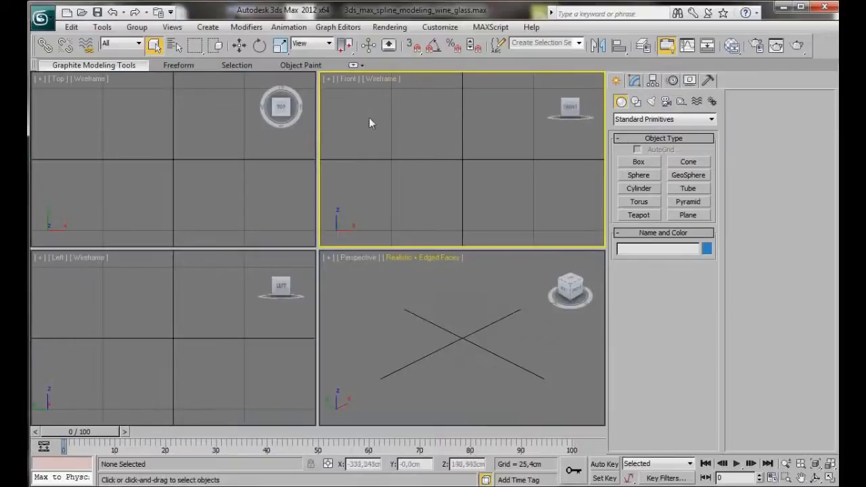
click(377, 80)
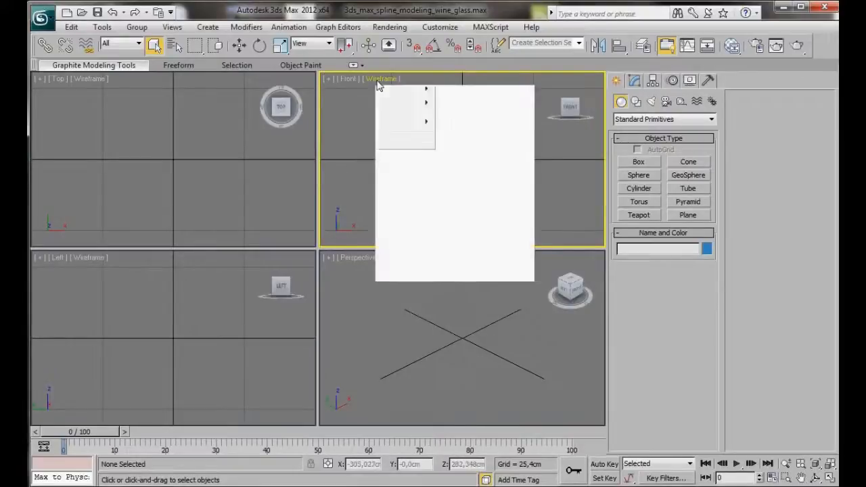
click(396, 110)
click(368, 78)
click(387, 137)
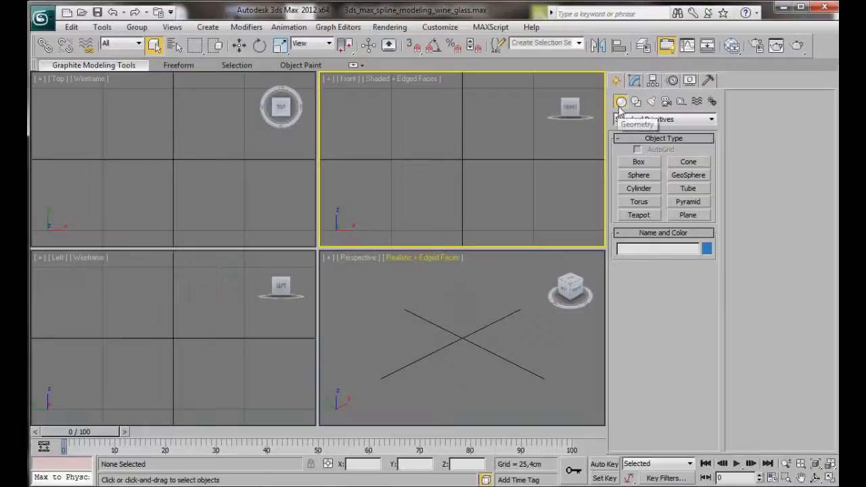
- Create a plane in the Front viewport with a length of 16 cm and a width of 7 cm
click(687, 215)
drag(429, 90, 498, 159)
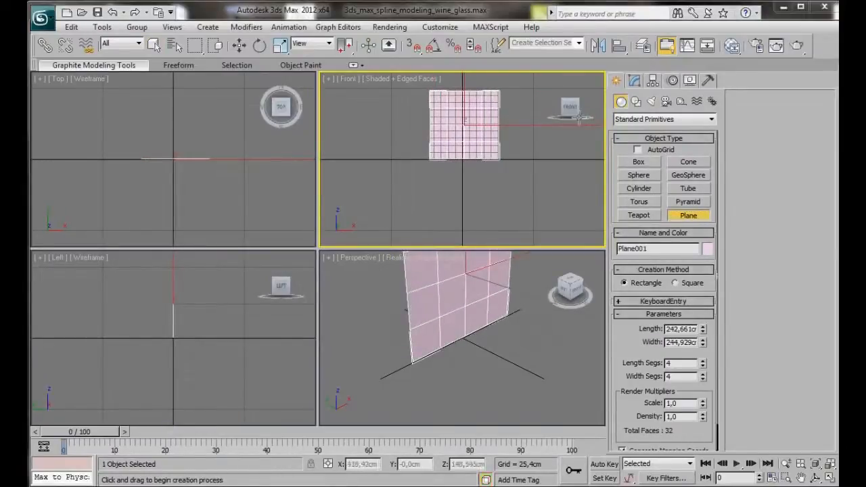
click(635, 81)
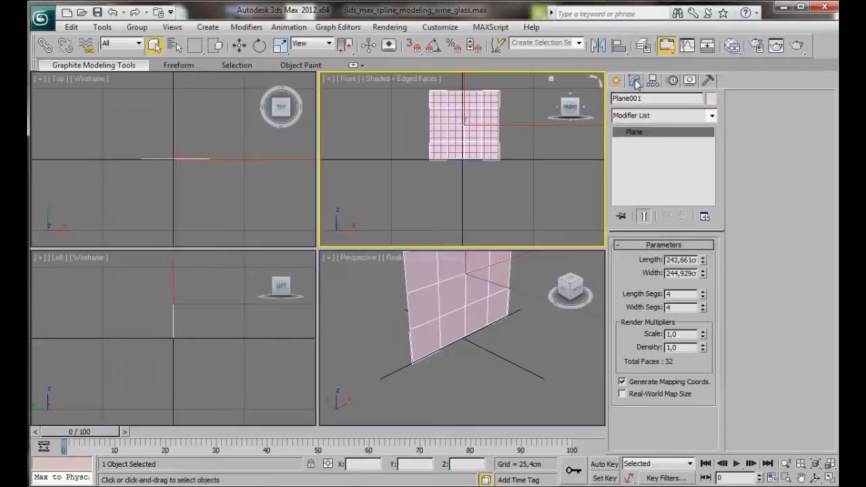
double_click(693, 260)
text(1m6)
key(Tab)
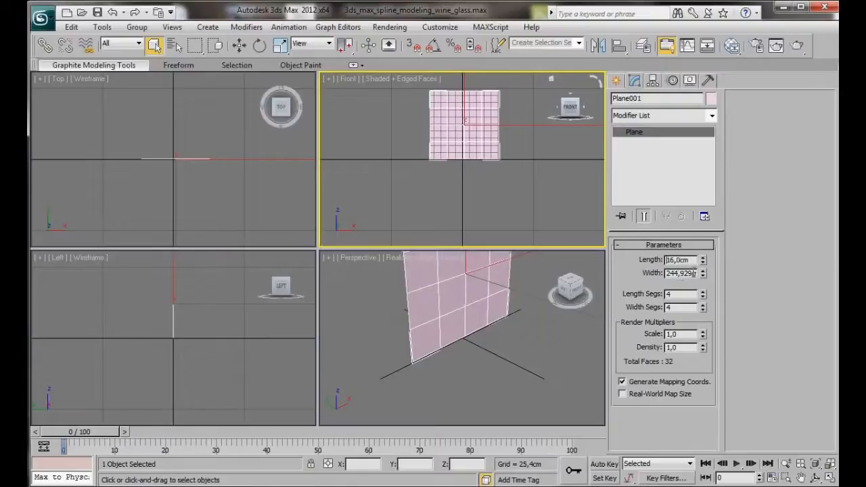
text(7cm)
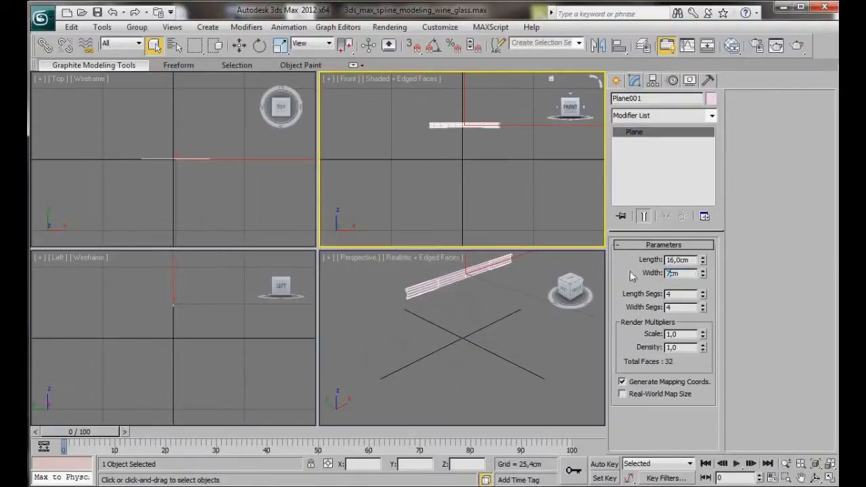
key(Return)
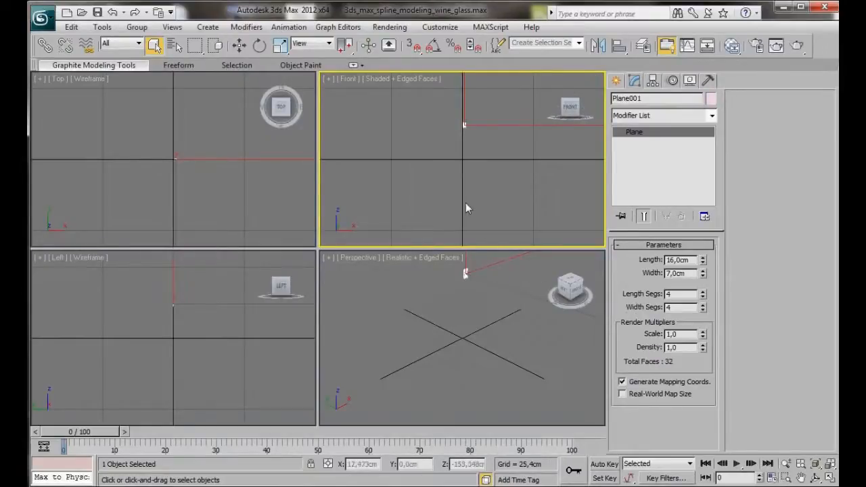
- Move the plane to the world origin and raise it about 8 cm so its lower edge sits on the ground line
key(z)
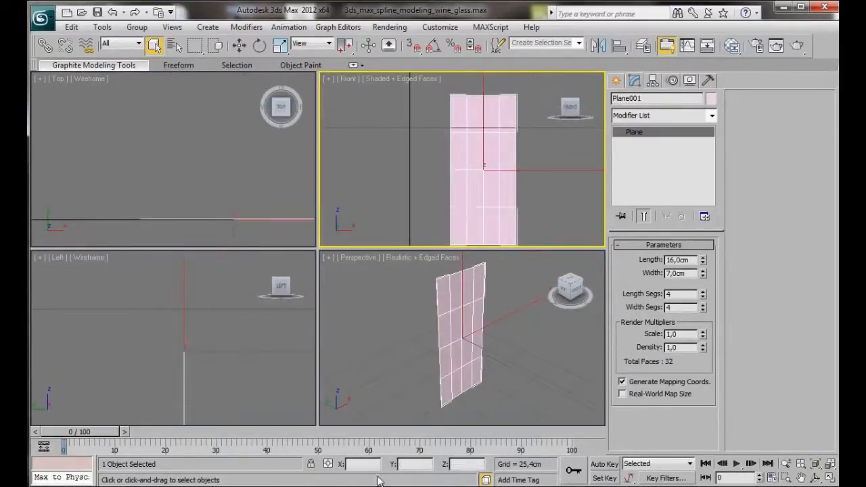
click(239, 46)
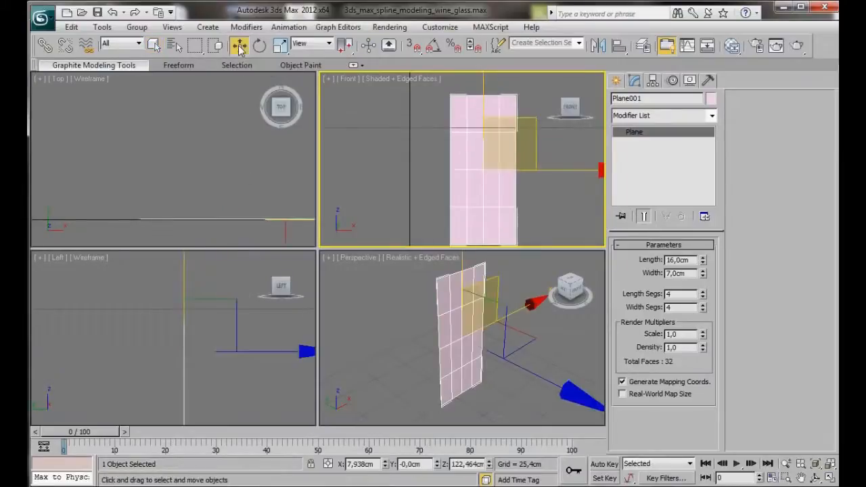
right_click(385, 467)
right_click(437, 467)
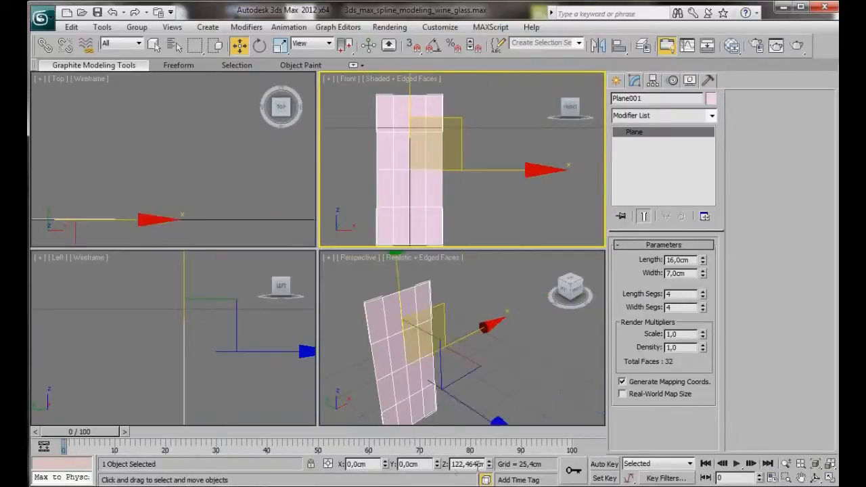
right_click(488, 467)
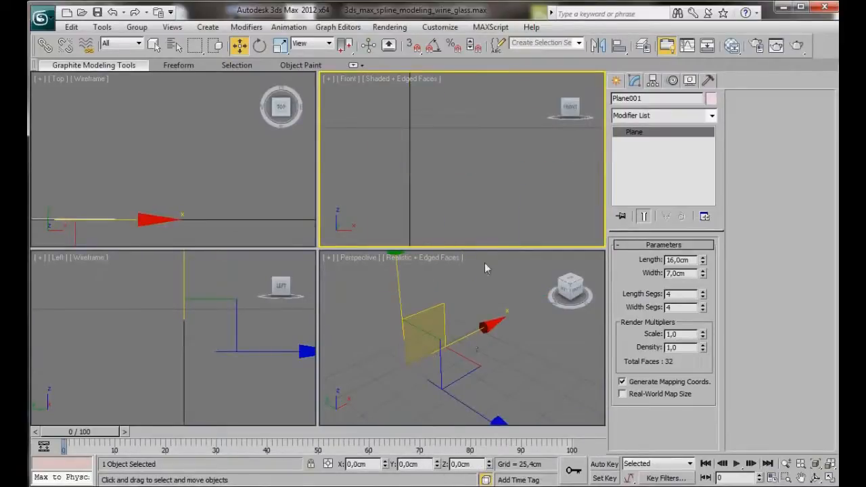
key(ctrl+shift+z)
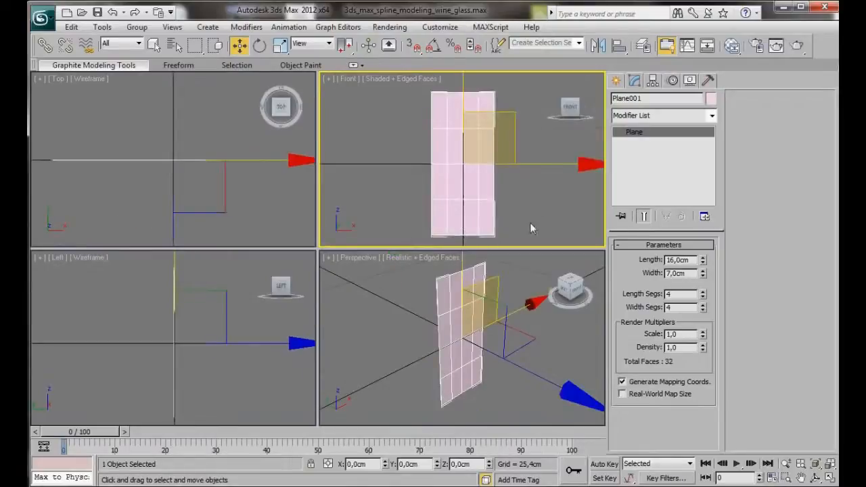
drag(467, 128, 461, 54)
middle_drag(469, 205, 465, 281)
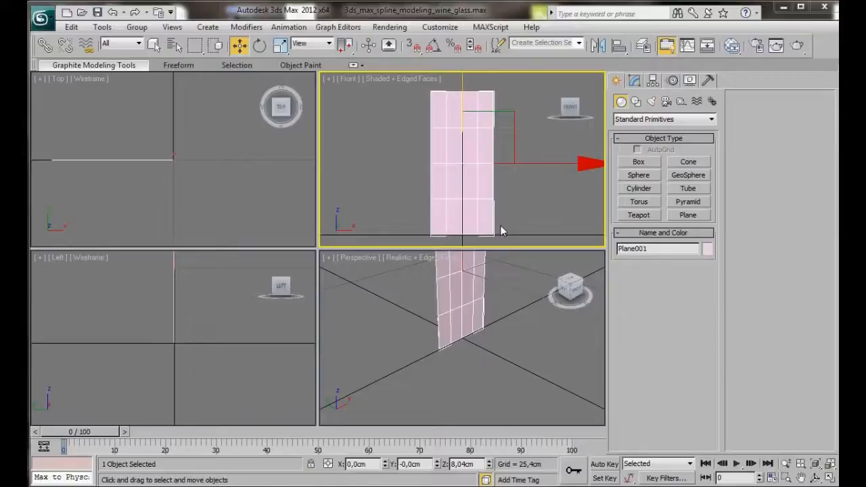
- Change the plane's object color to dark blue and deselect it
click(707, 249)
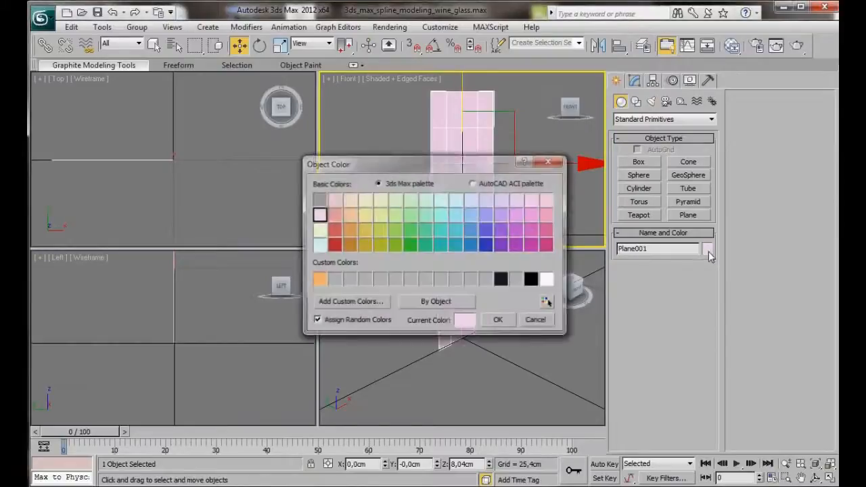
click(487, 245)
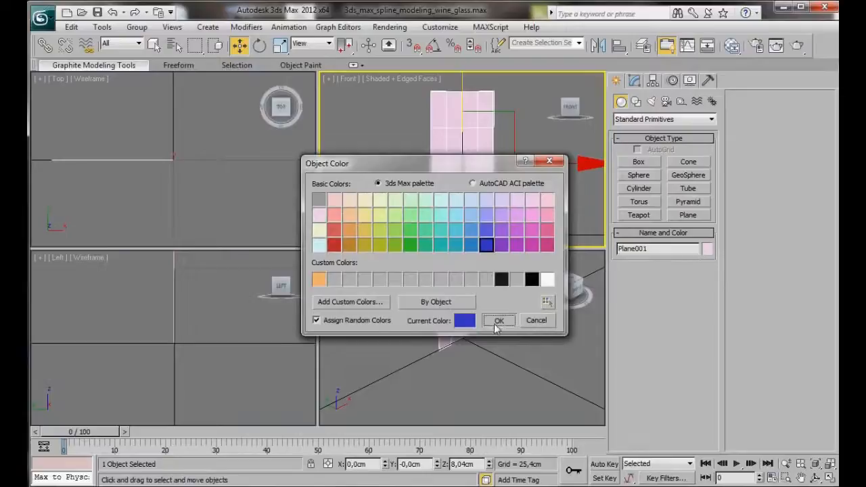
click(497, 321)
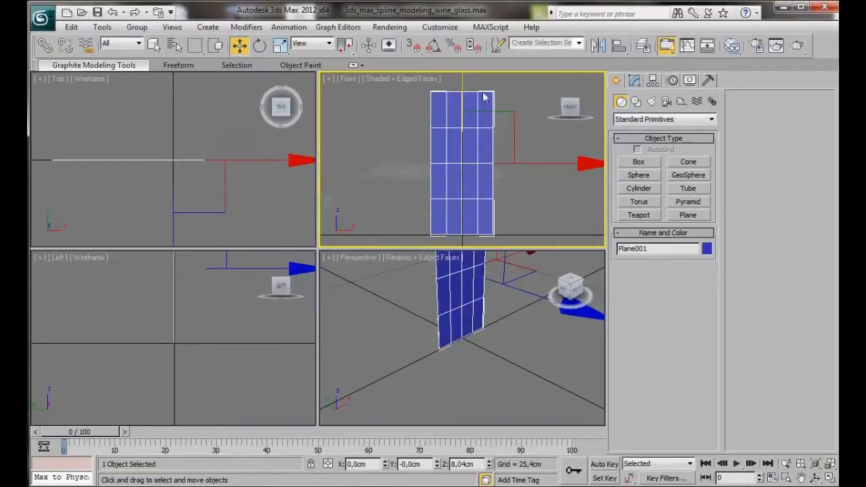
click(548, 209)
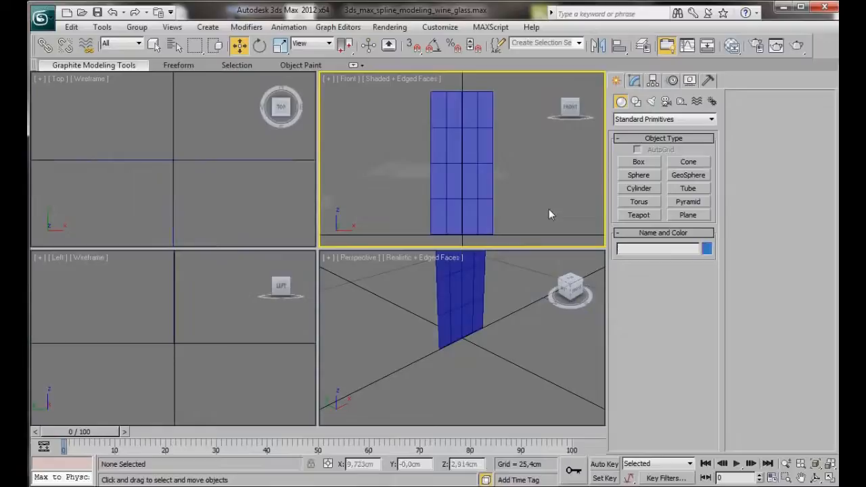
- Maximize the Front viewport and set up the Line spline tool with AutoGrid on, random colors off and white as object color
key(alt+w)
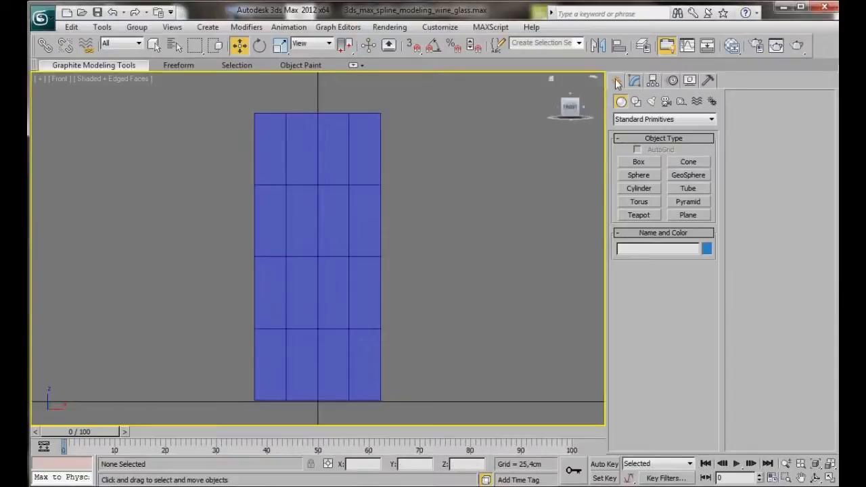
click(636, 102)
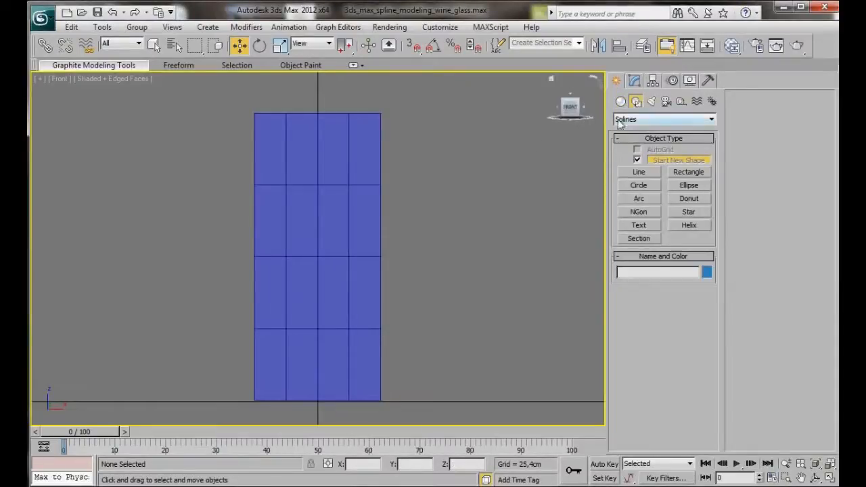
click(638, 174)
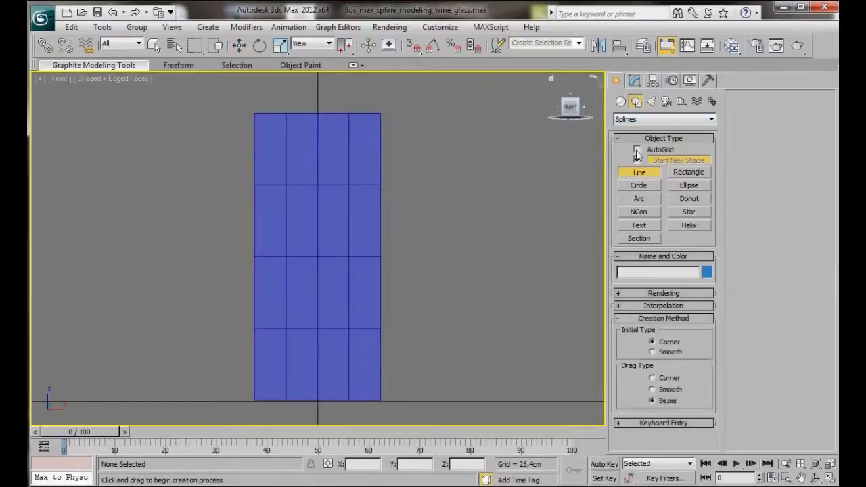
click(637, 151)
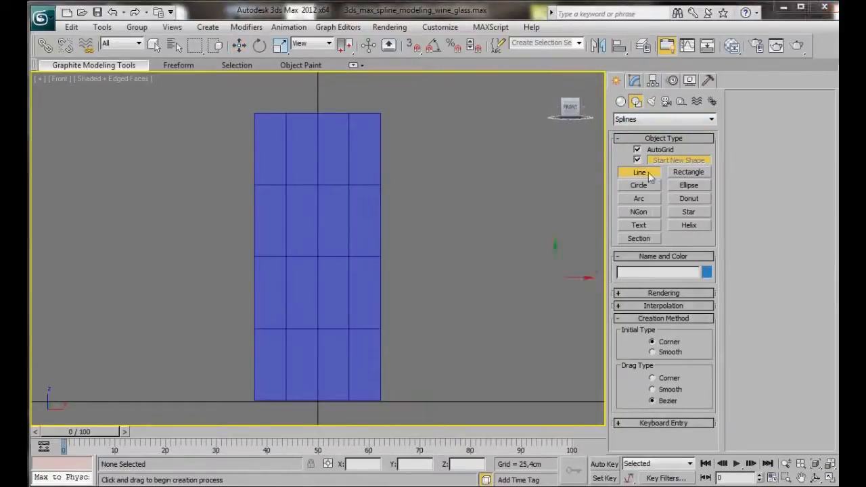
click(707, 273)
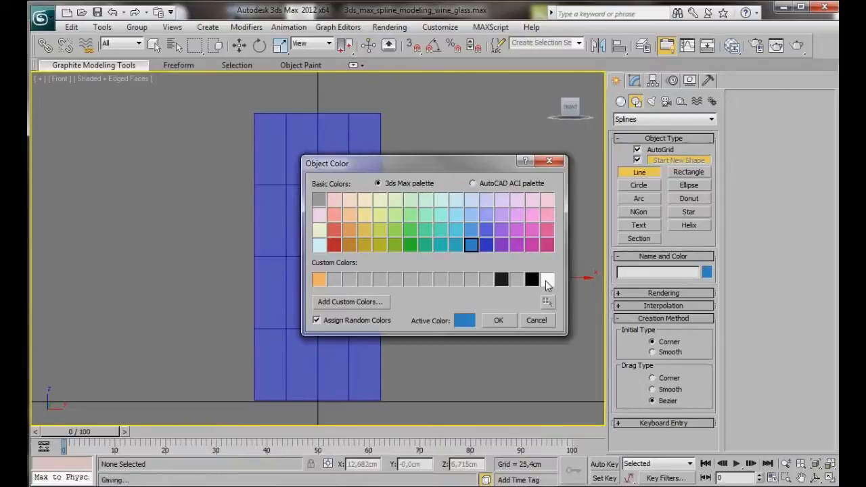
click(546, 282)
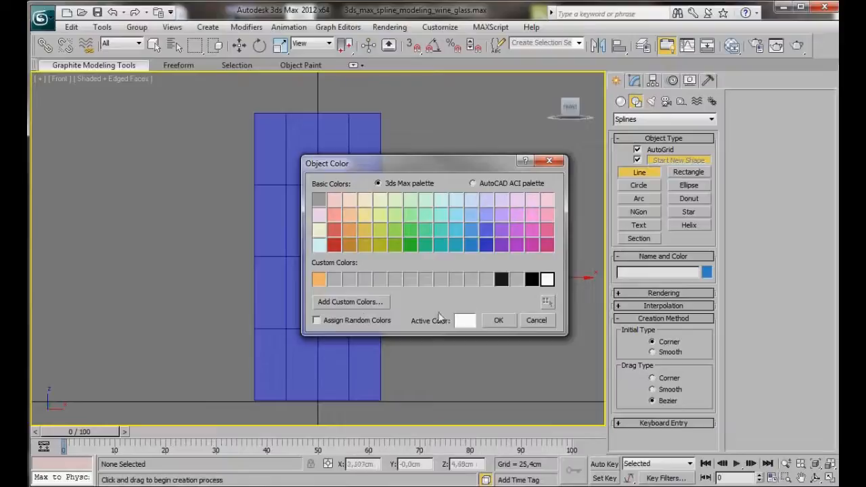
click(498, 321)
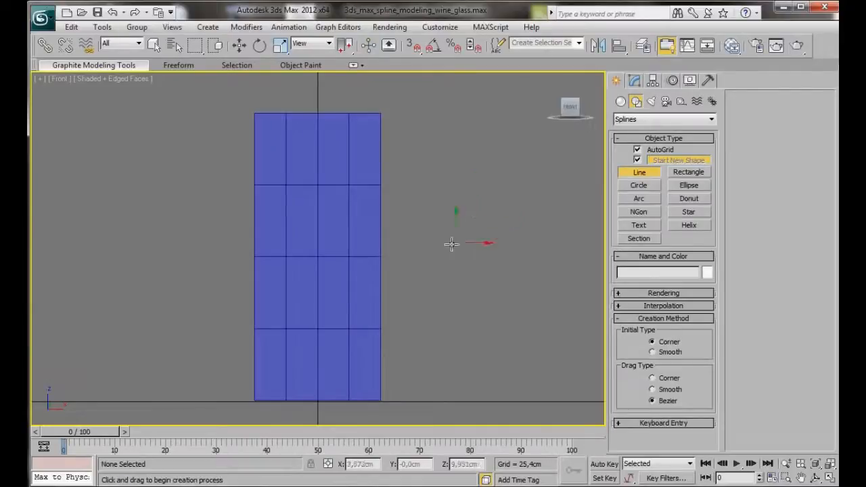
- Draw the glass's outer profile from the plane's lower-left corner along the base, over the foot, up the stem and out around the bowl to the rim
click(254, 399)
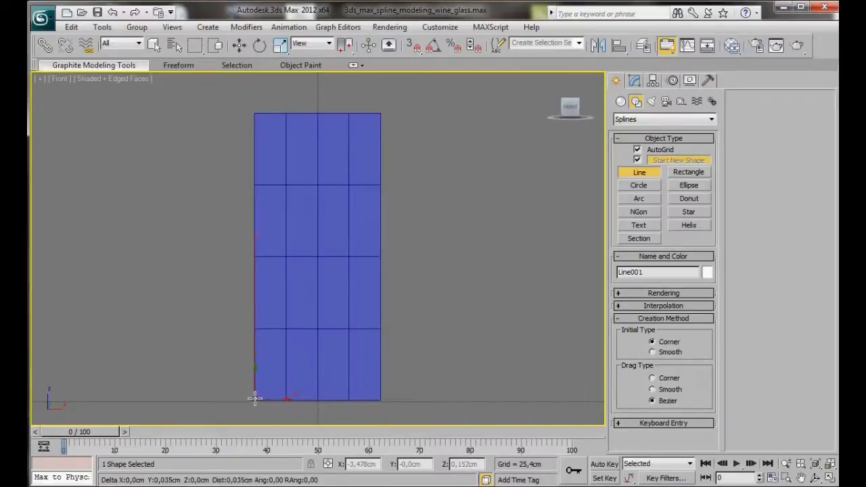
click(318, 399)
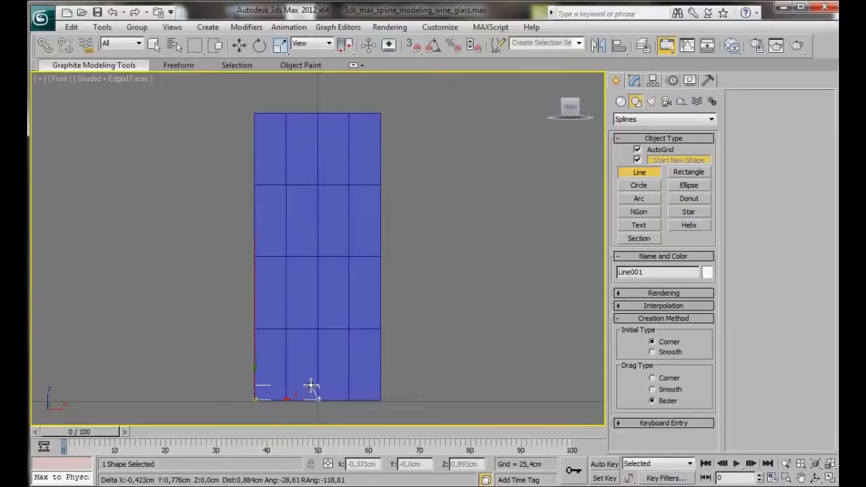
click(310, 385)
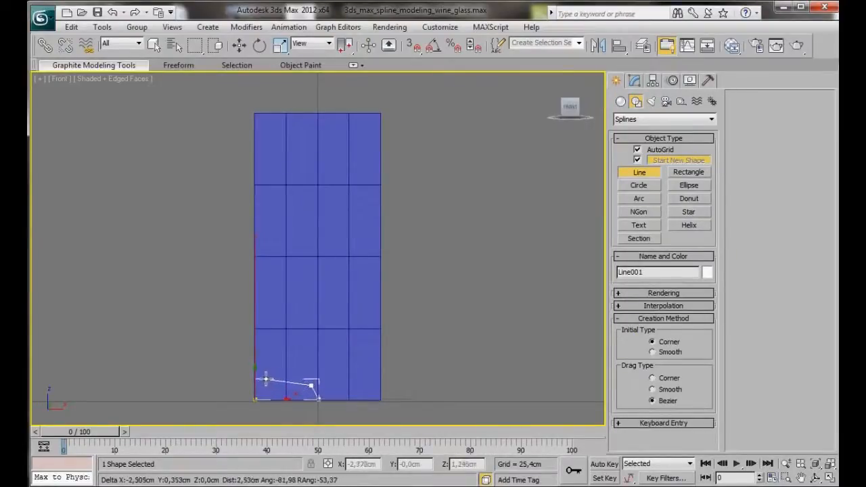
click(265, 379)
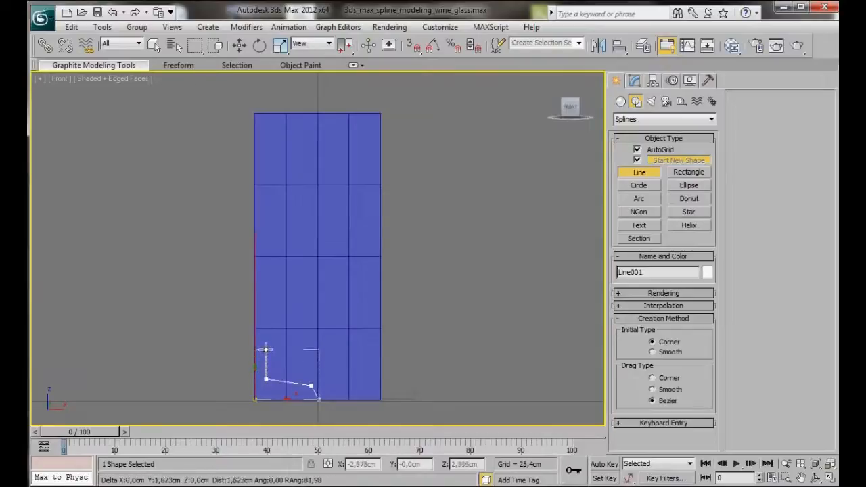
click(266, 261)
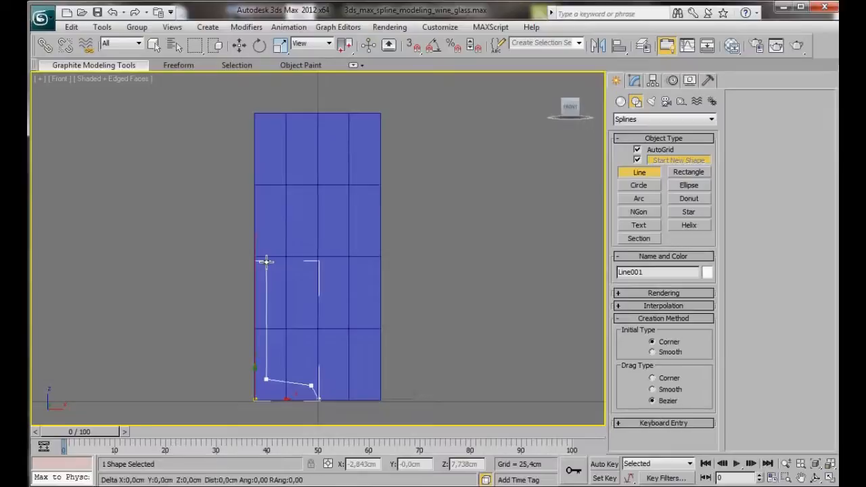
click(344, 209)
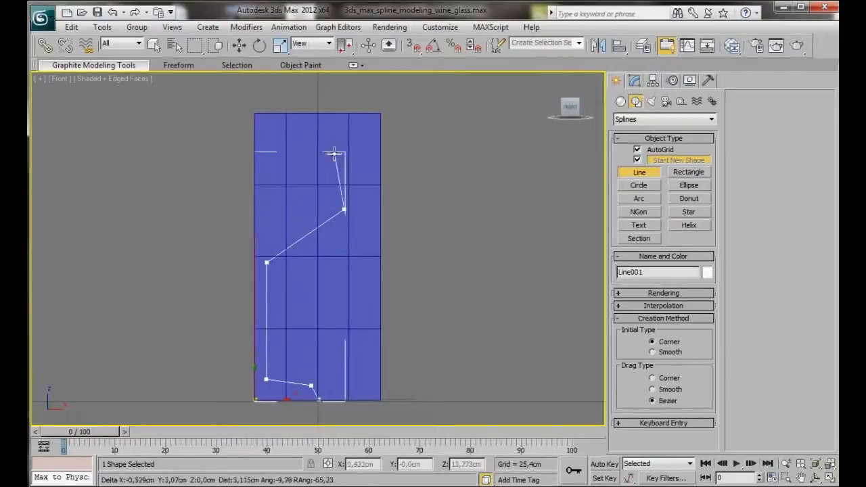
click(324, 113)
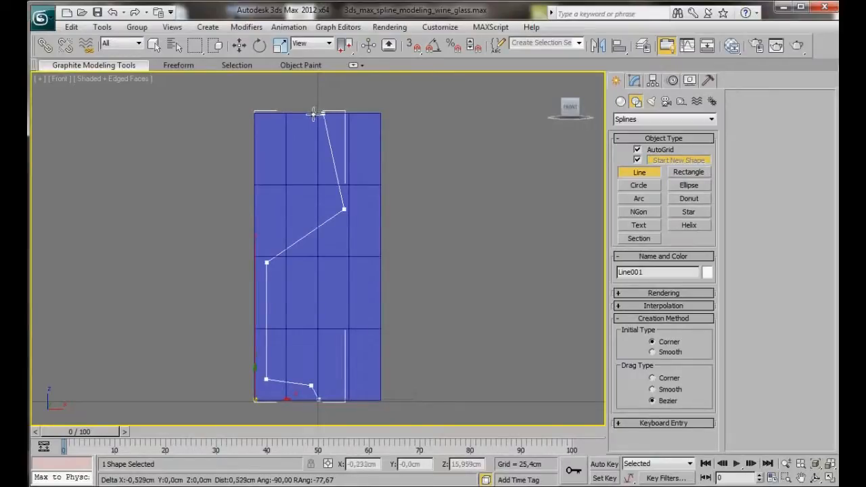
- Continue the line across the rim and down the bowl's inner wall to the plane's left edge, ending the spline open there
click(314, 113)
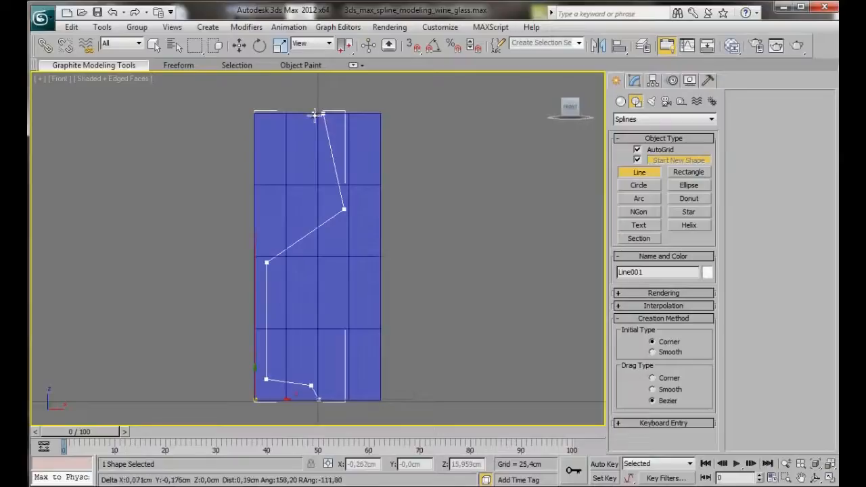
click(333, 209)
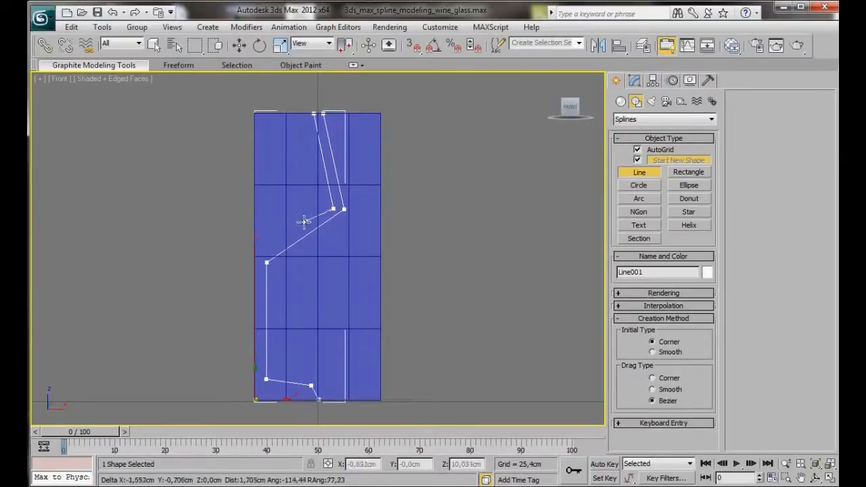
click(266, 249)
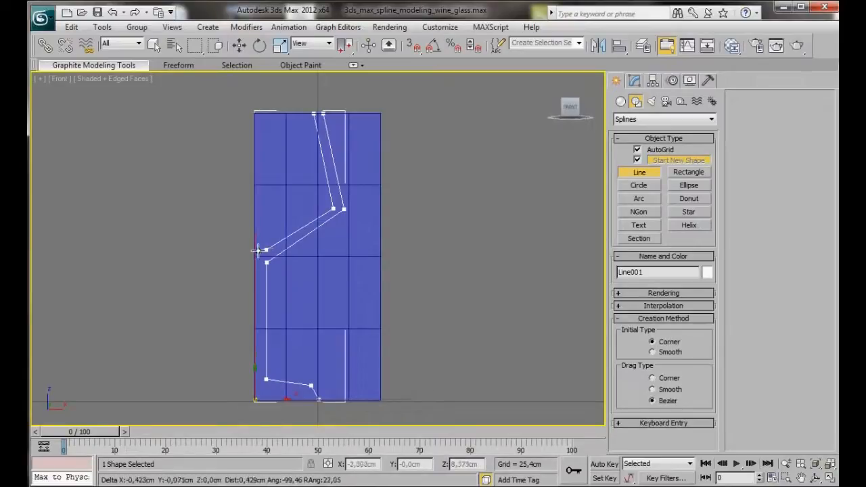
click(255, 250)
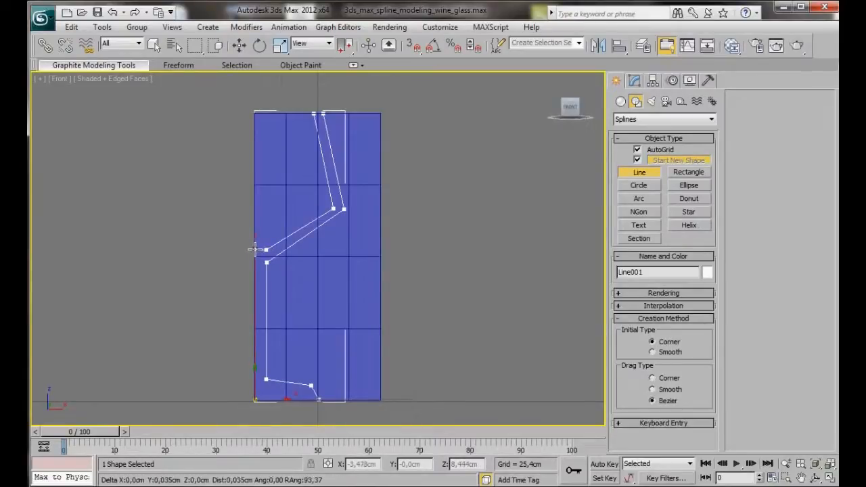
right_click(255, 249)
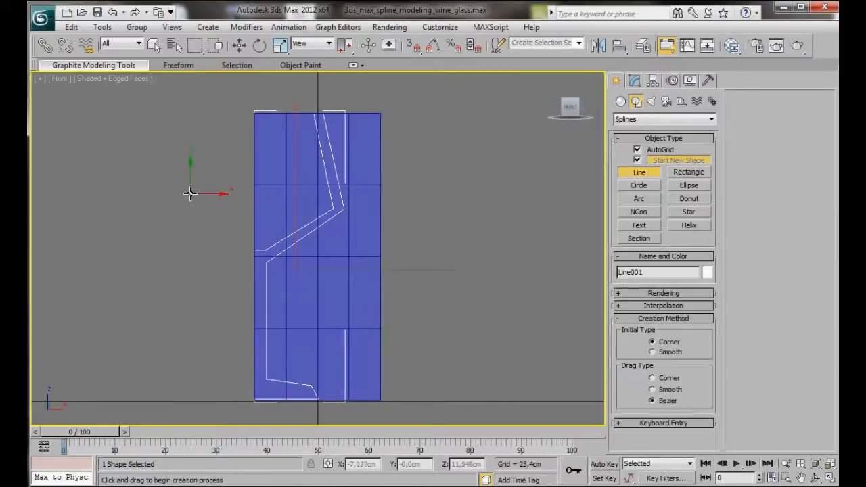
right_click(191, 195)
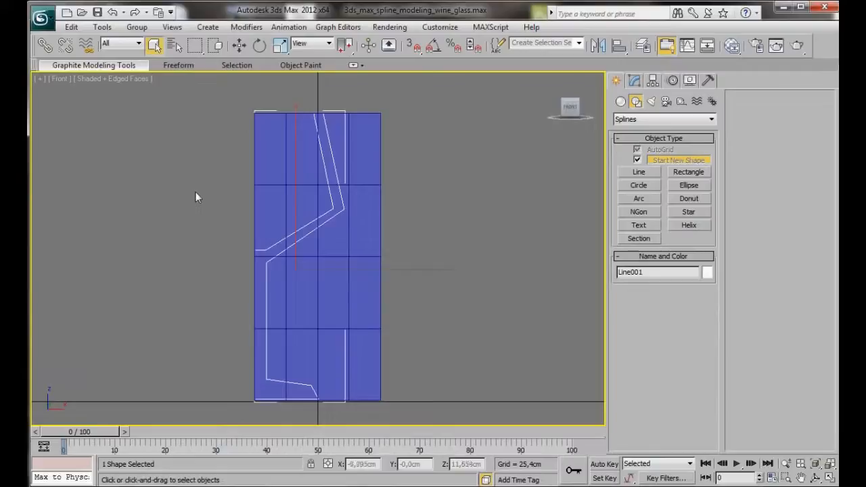
- At segment level, move the outer upper bowl segment inward to an X position of about 0.53 cm to thin the glass wall
click(635, 80)
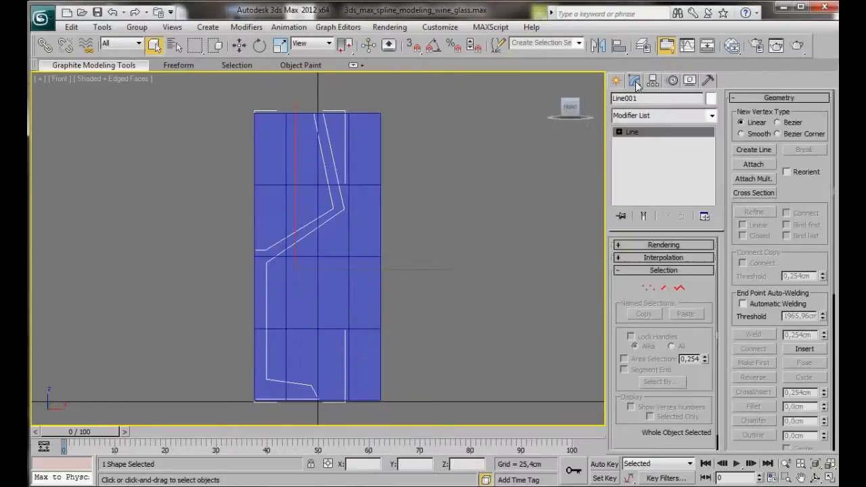
click(665, 290)
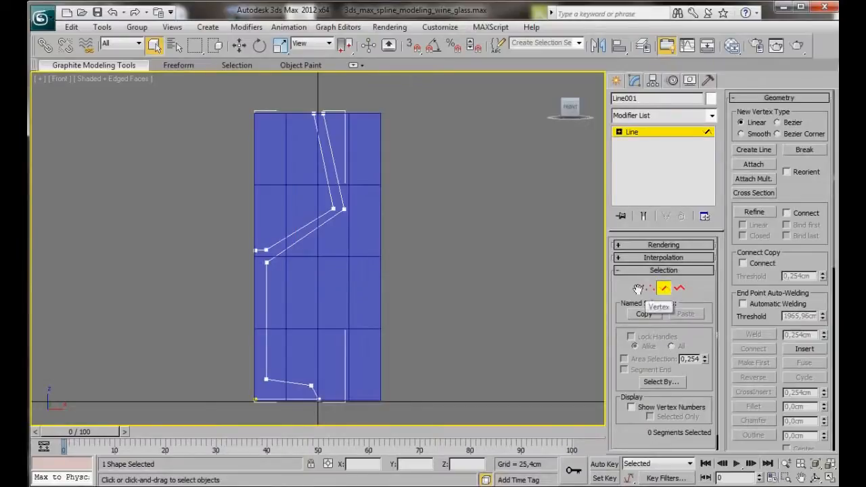
click(334, 170)
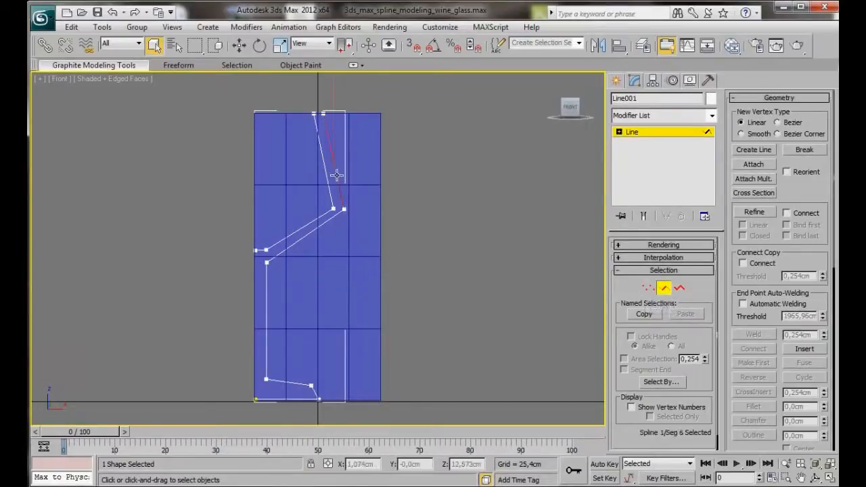
click(238, 46)
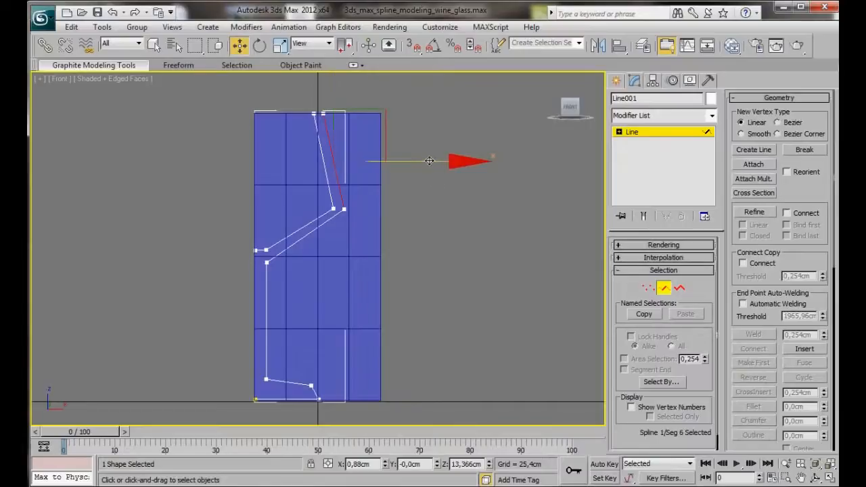
drag(428, 162, 421, 166)
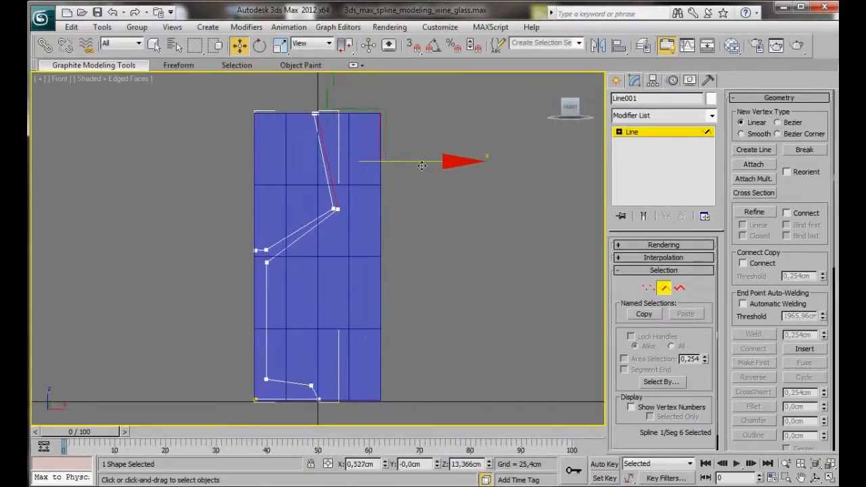
- At vertex level, raise the two rim vertices together so they align with the plane's upper edge
click(648, 290)
middle_drag(315, 177, 354, 317)
scroll(354, 317, up, 6)
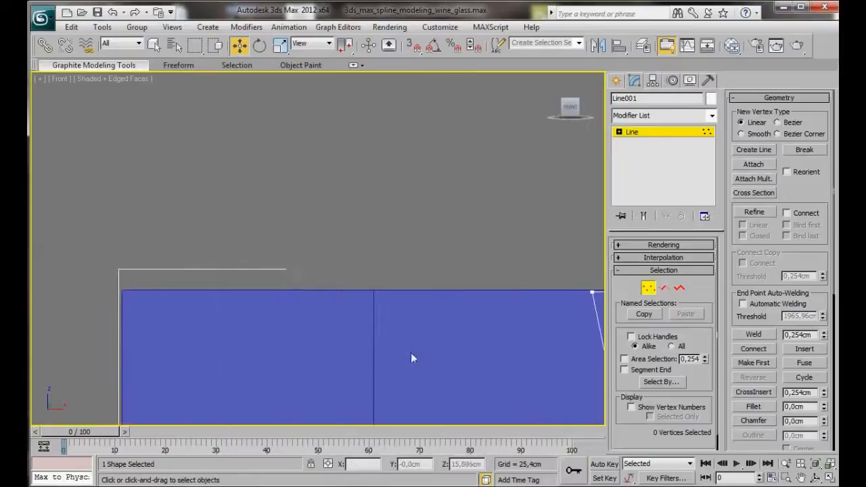
scroll(365, 331, down, 5)
scroll(183, 280, up, 2)
middle_drag(255, 276, 525, 339)
drag(289, 170, 505, 253)
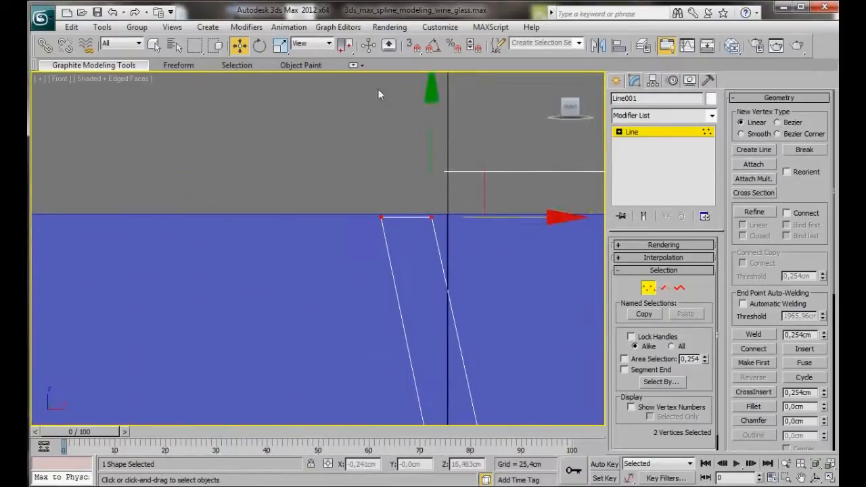
drag(431, 103, 432, 101)
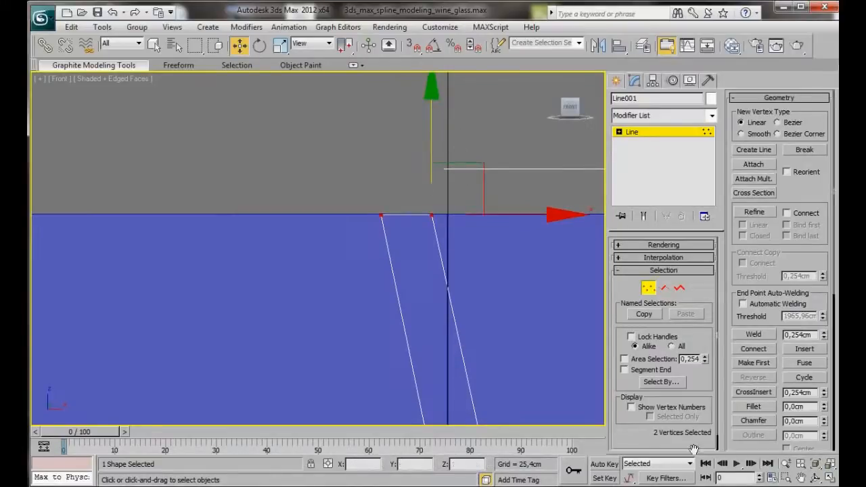
- Fillet both rim vertices into a full round and weld the two coinciding vertices at its peak
click(749, 408)
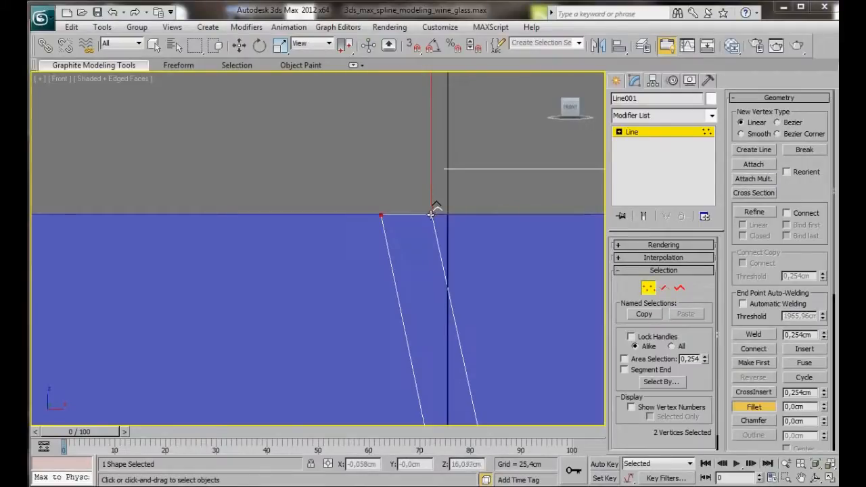
drag(431, 215, 420, 177)
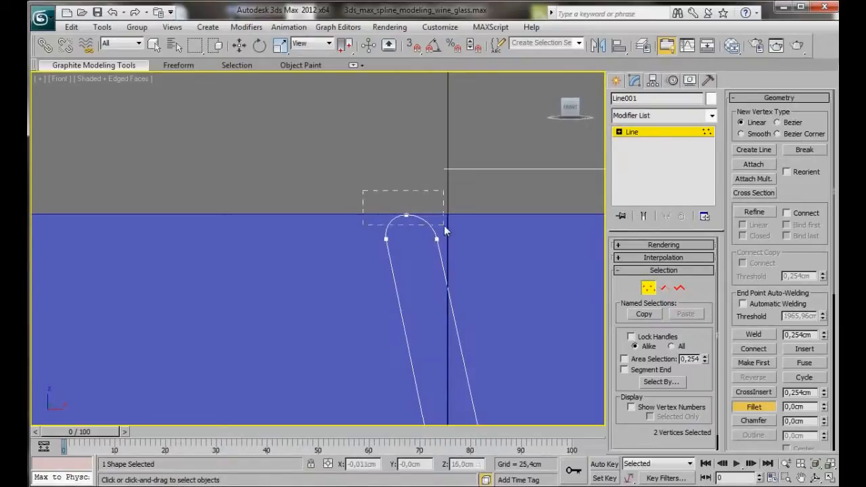
drag(444, 225, 444, 226)
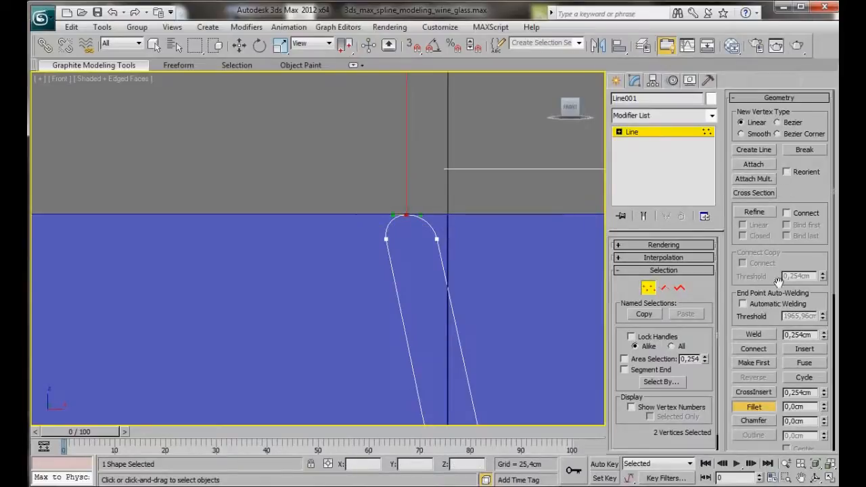
click(753, 335)
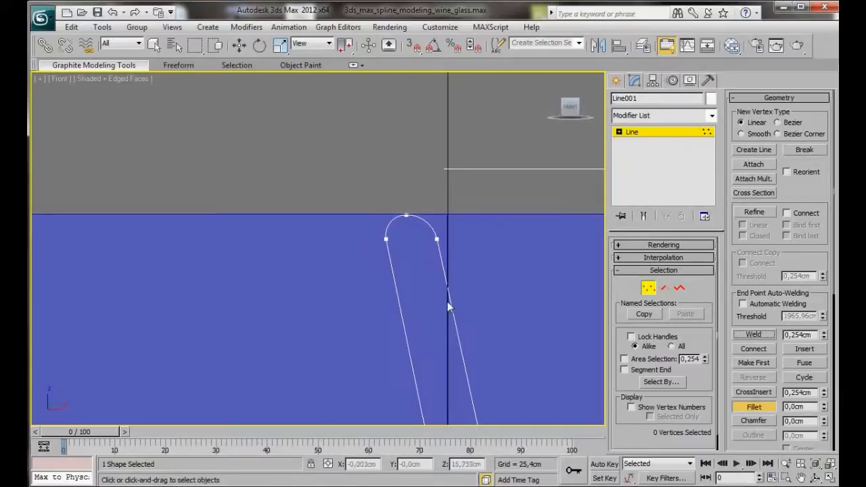
- Convert the corner vertex at the bottom of the bowl's inner wall to a Bezier vertex
middle_drag(403, 340, 406, 244)
scroll(401, 287, down, 4)
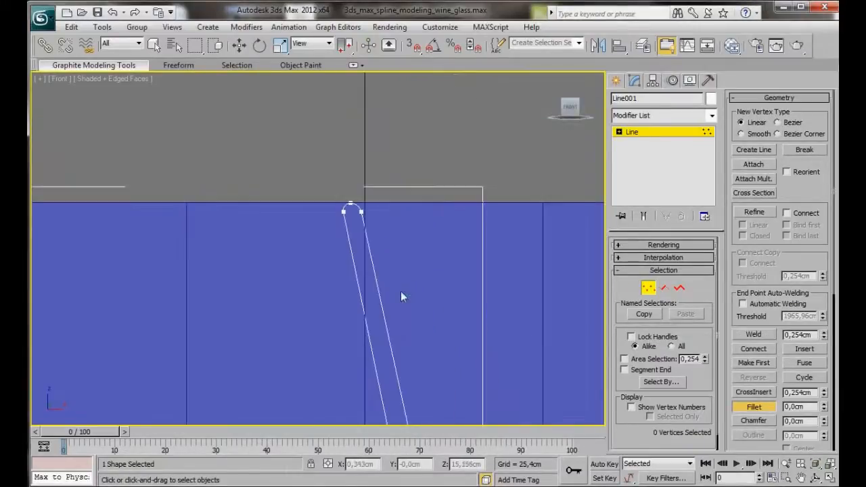
middle_drag(337, 363, 378, 147)
scroll(370, 241, down, 5)
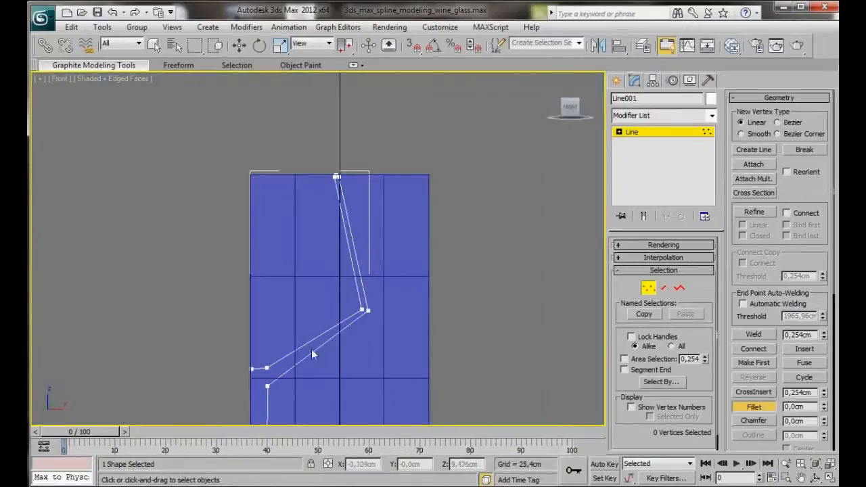
middle_drag(311, 349, 393, 221)
scroll(394, 221, up, 3)
scroll(320, 333, up, 4)
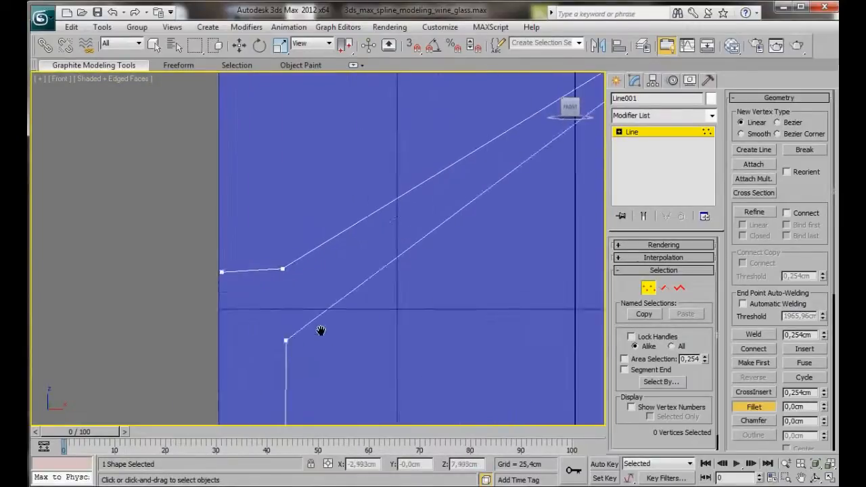
middle_drag(323, 332, 367, 284)
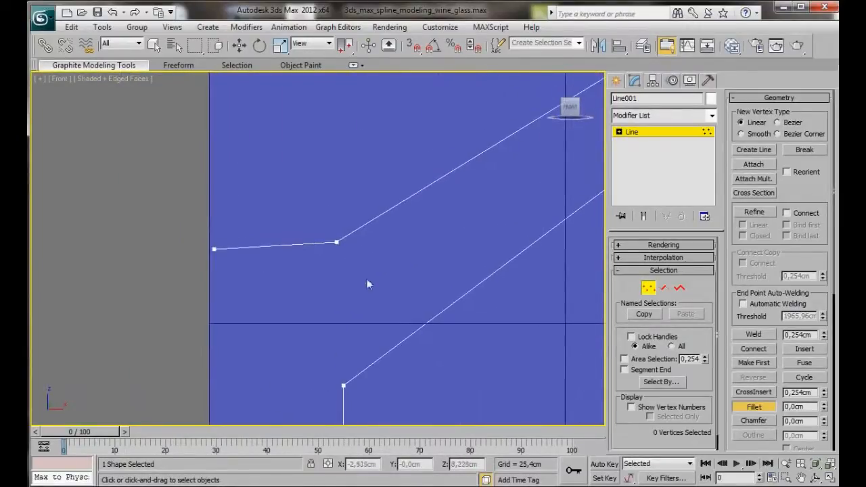
click(336, 243)
click(759, 407)
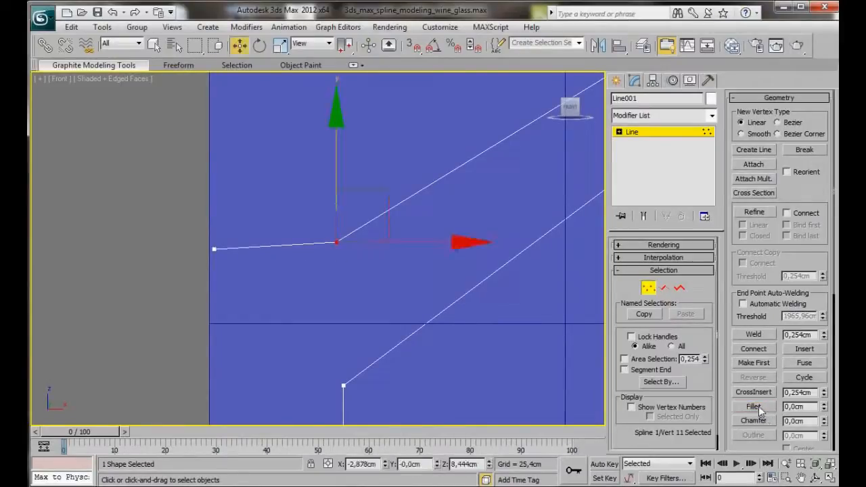
right_click(336, 241)
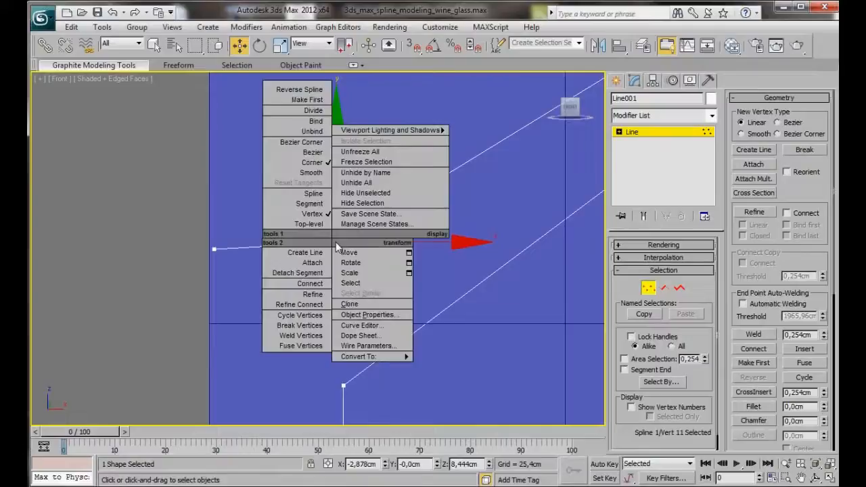
click(302, 154)
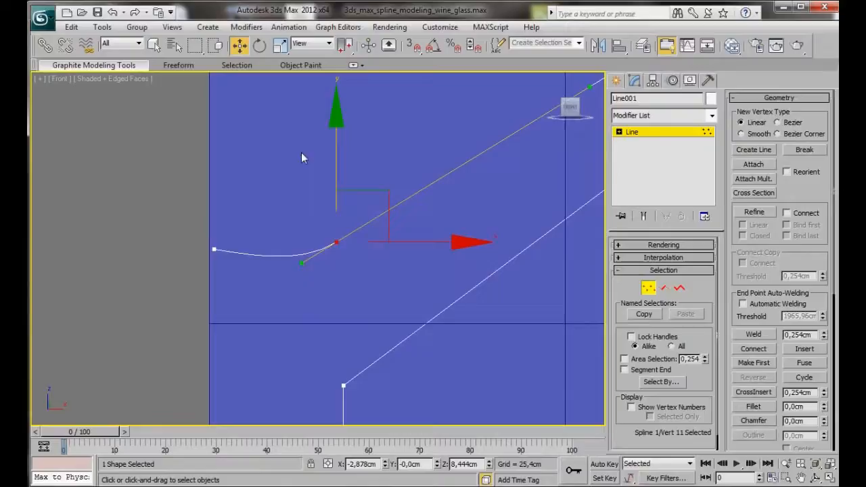
- Lower the Bezier vertex's outer handle to a shallow slope so the inside bottom of the bowl curves smoothly into the wall
middle_drag(339, 314, 330, 329)
scroll(329, 329, down, 4)
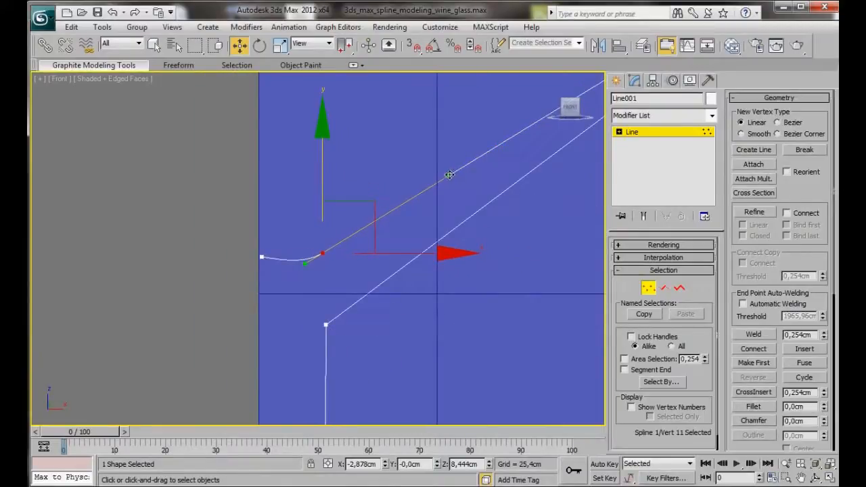
drag(449, 175, 471, 228)
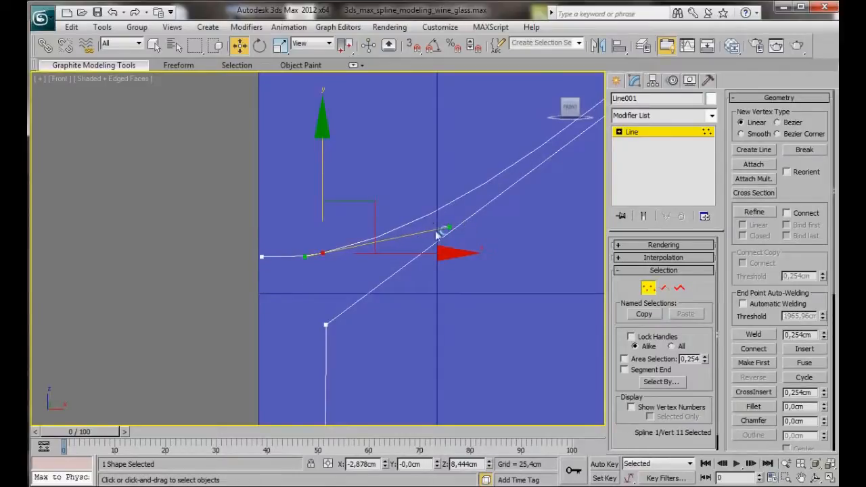
drag(446, 227, 450, 233)
middle_drag(480, 297, 429, 294)
scroll(411, 354, down, 2)
scroll(420, 354, down, 2)
scroll(437, 322, down, 2)
middle_drag(373, 321, 377, 228)
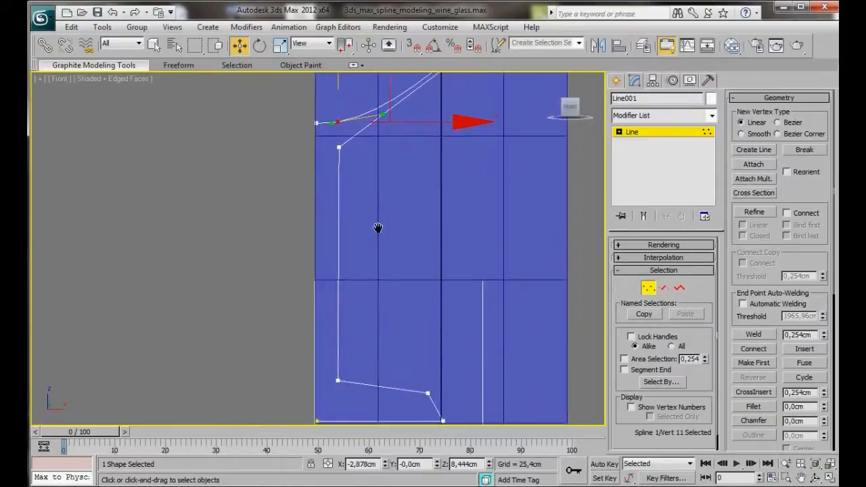
- Fillet the stem's upper and lower corner vertices together so it curves smoothly into the bowl and the foot
click(339, 145)
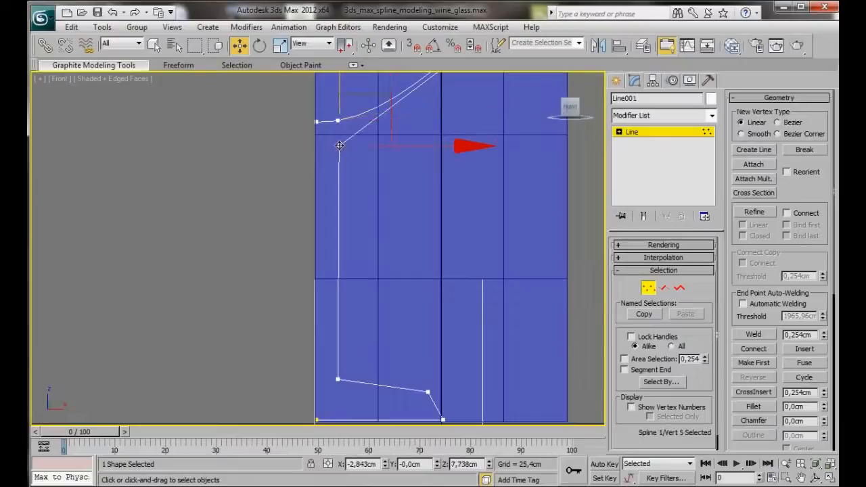
ctrl+click(338, 379)
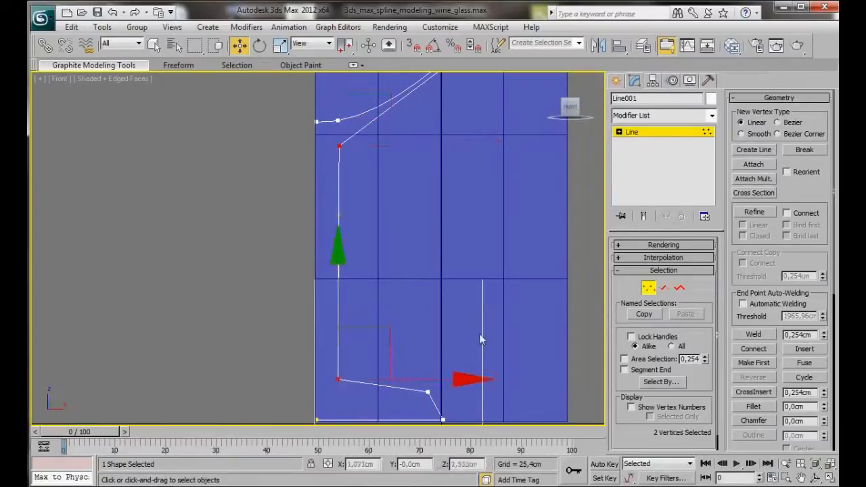
click(753, 406)
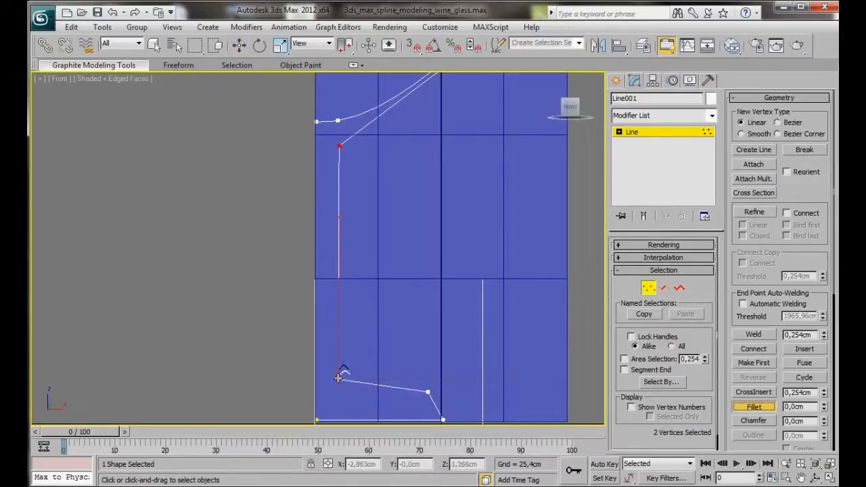
drag(338, 379, 335, 347)
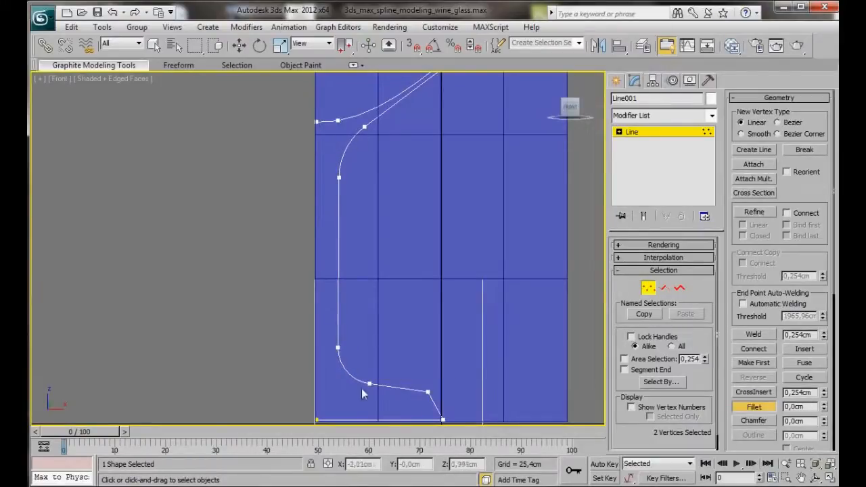
click(747, 408)
click(745, 407)
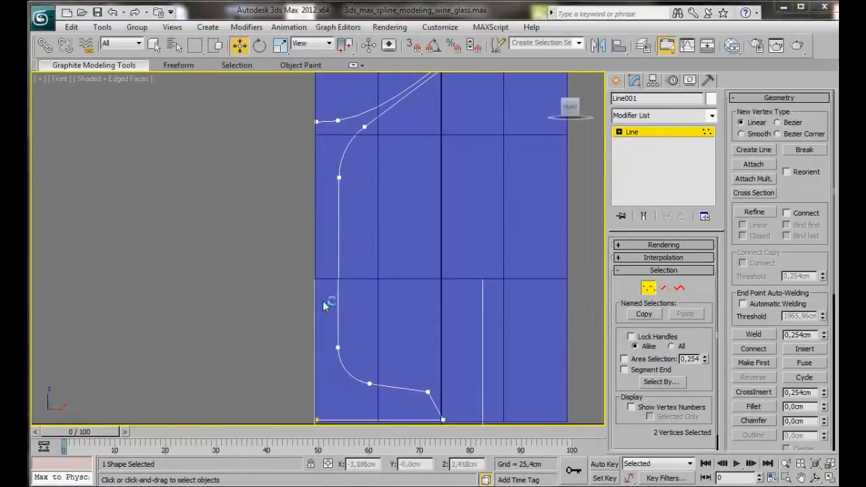
- Lower the foot's three upper vertices about 0.3 cm, then make the outermost of them Smooth and nudge it slightly inward
drag(327, 316, 477, 406)
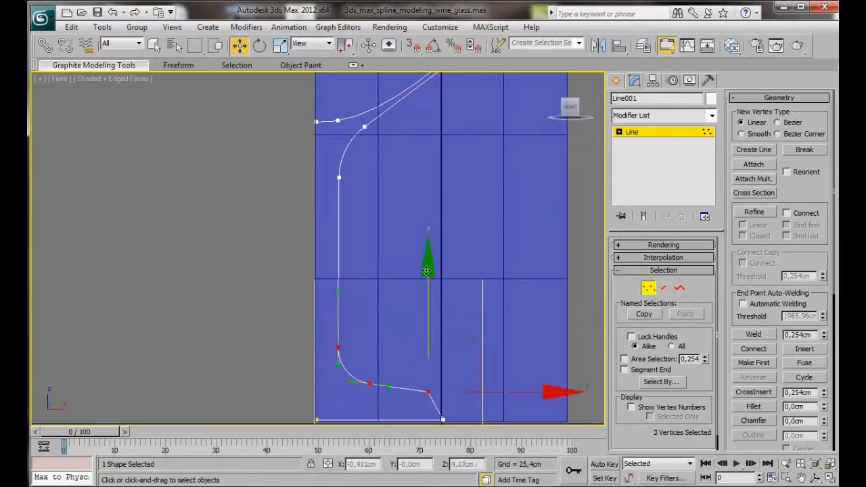
drag(426, 269, 431, 279)
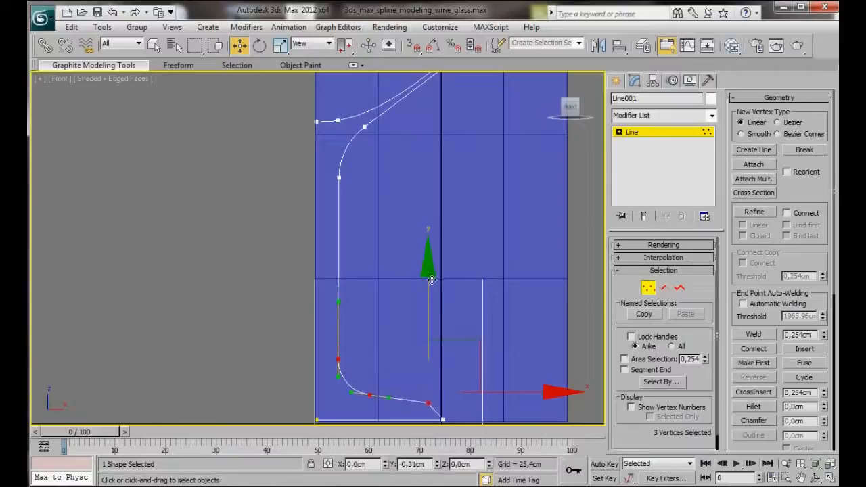
click(428, 404)
right_click(429, 404)
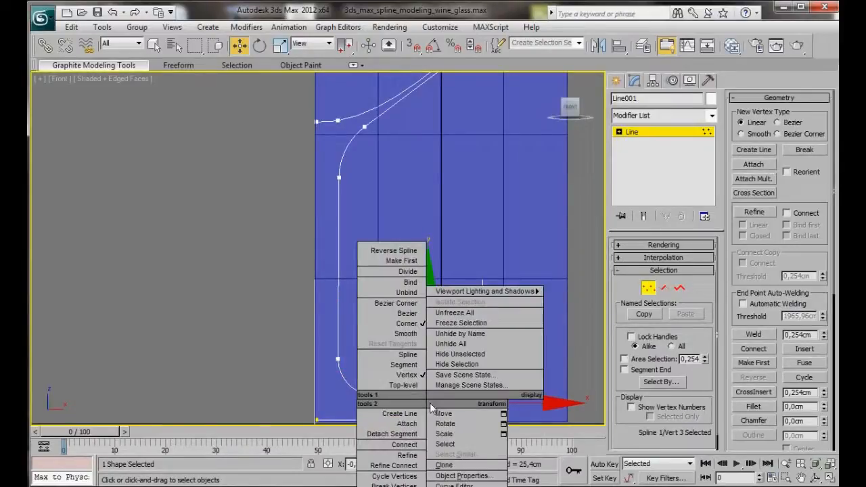
click(406, 334)
drag(521, 403, 517, 404)
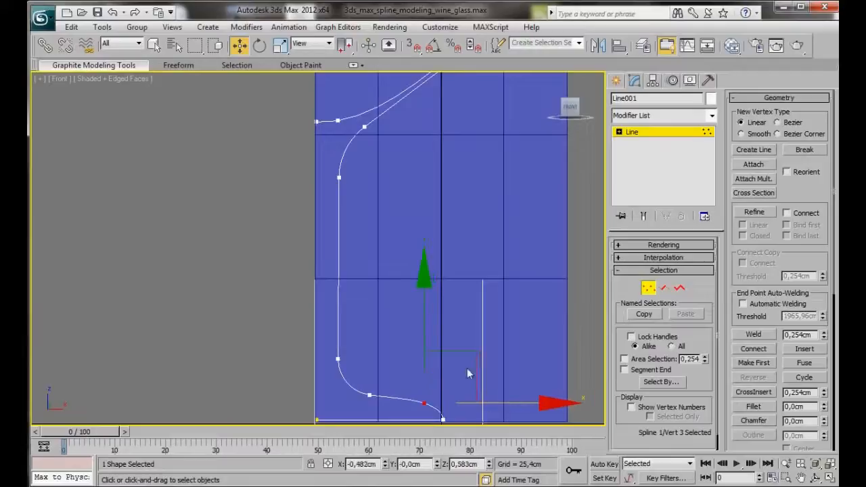
- At segment level, shift the straight stem segment about 0.25 cm toward the glass's central axis to slim the stem
middle_drag(457, 304, 453, 237)
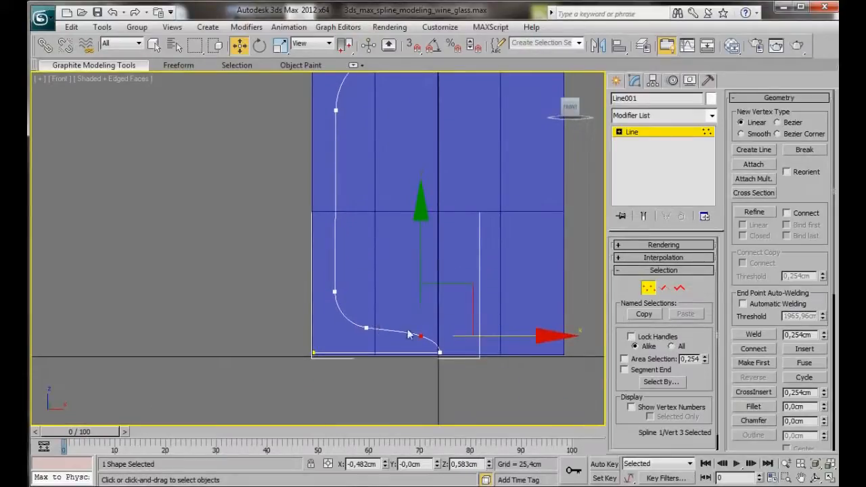
click(496, 264)
scroll(497, 265, down, 3)
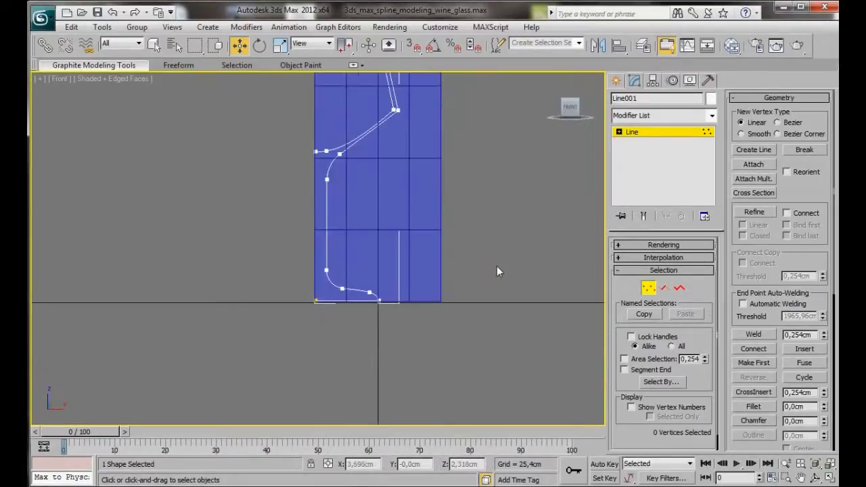
middle_drag(417, 233, 421, 335)
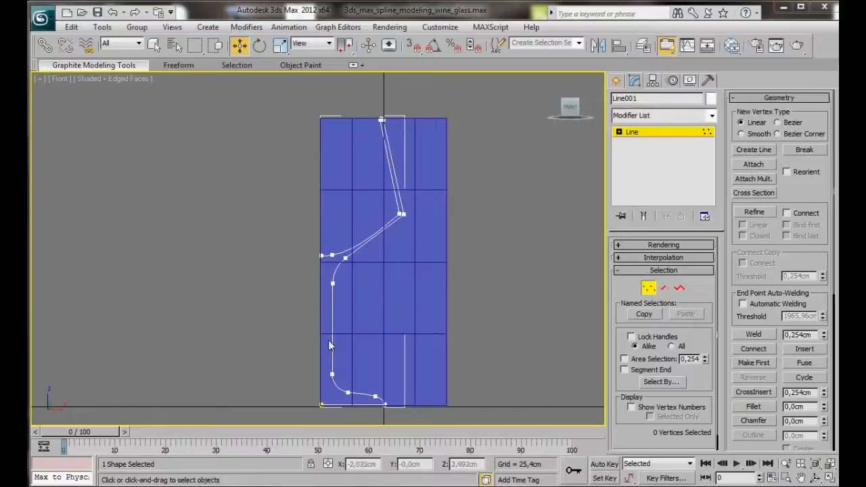
click(665, 290)
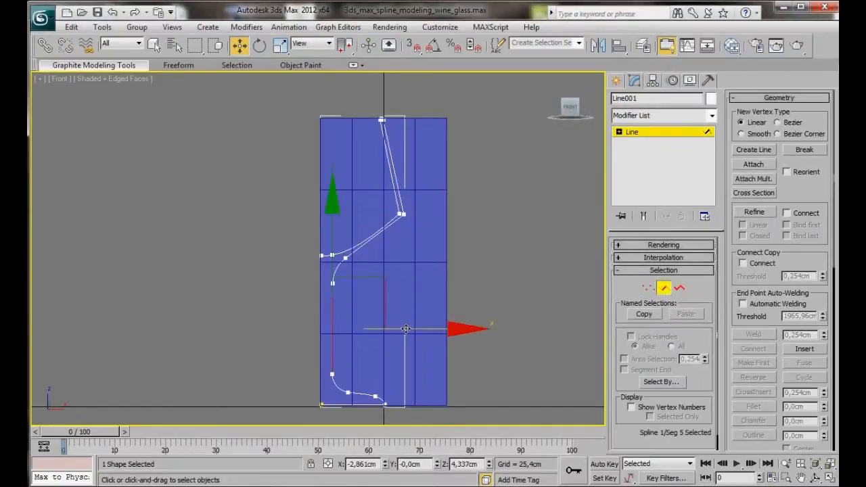
drag(404, 329, 404, 328)
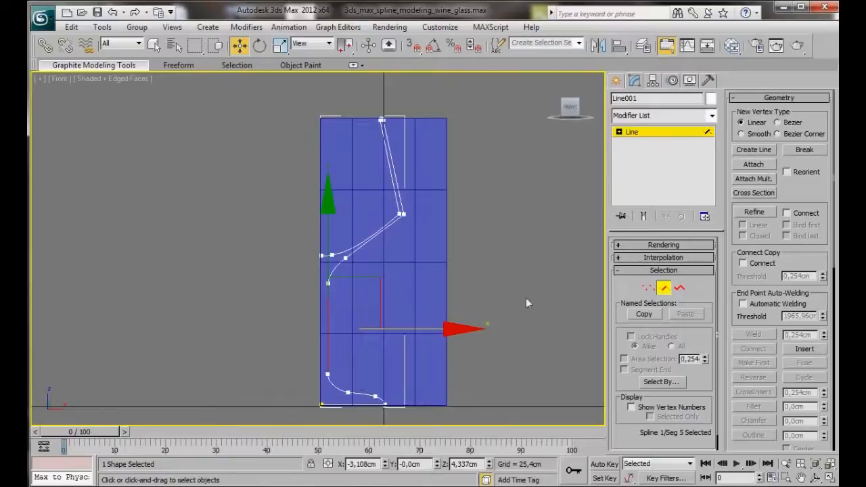
- Convert the two vertices at the bowl's widest point to Smooth and nudge them slightly outward and upward
click(647, 288)
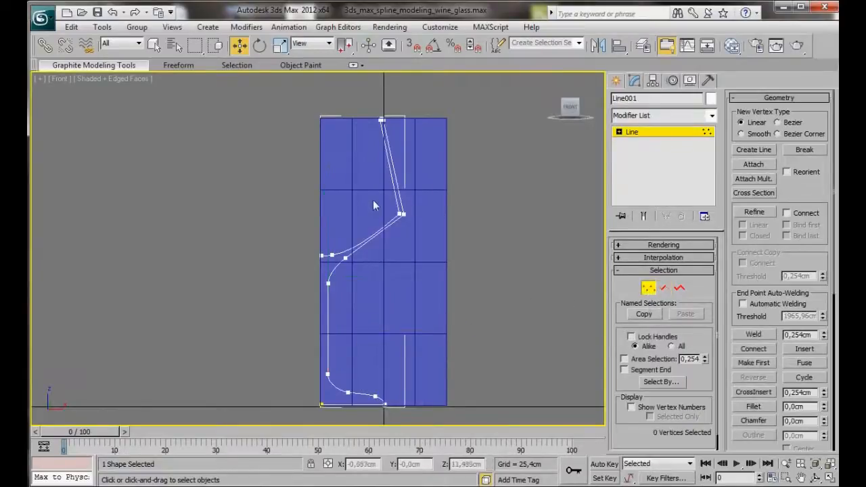
drag(424, 233, 424, 233)
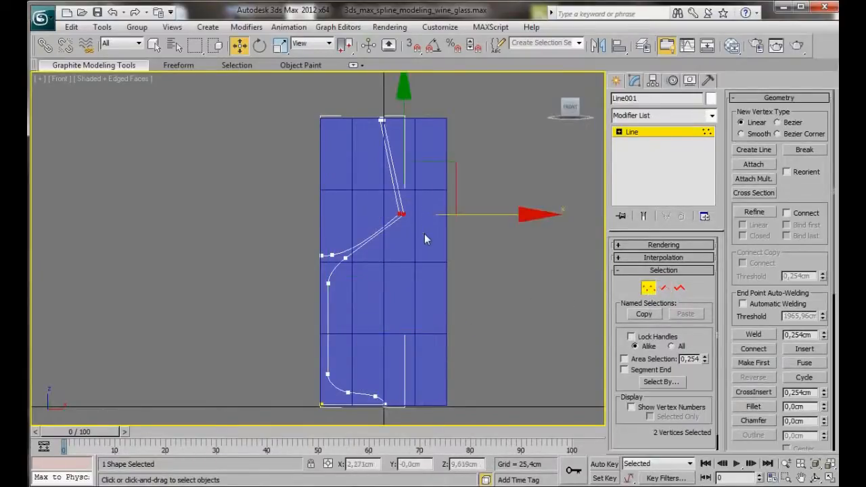
right_click(402, 217)
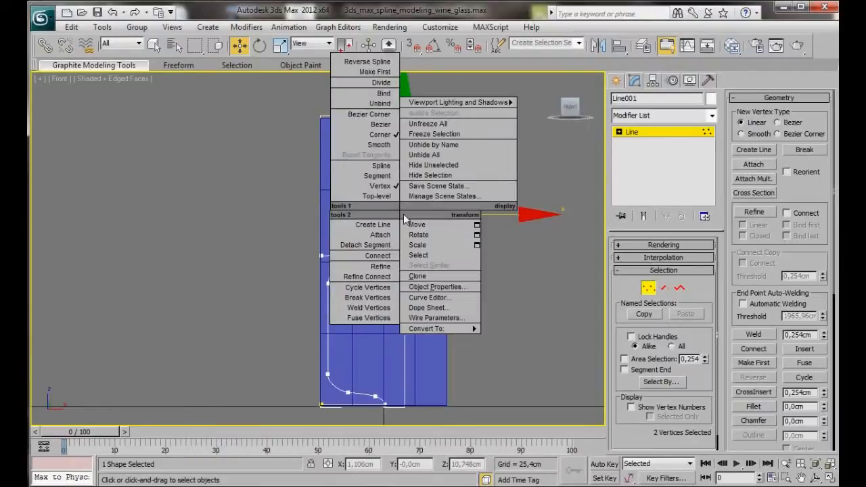
click(377, 145)
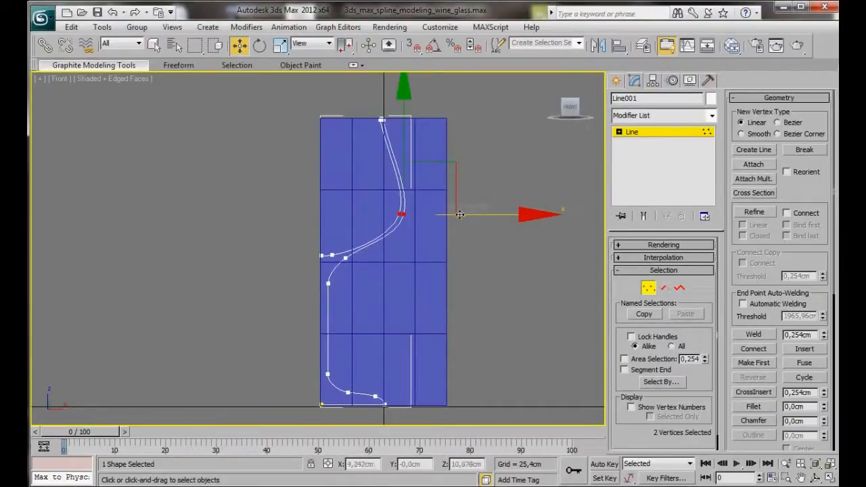
drag(461, 214, 463, 215)
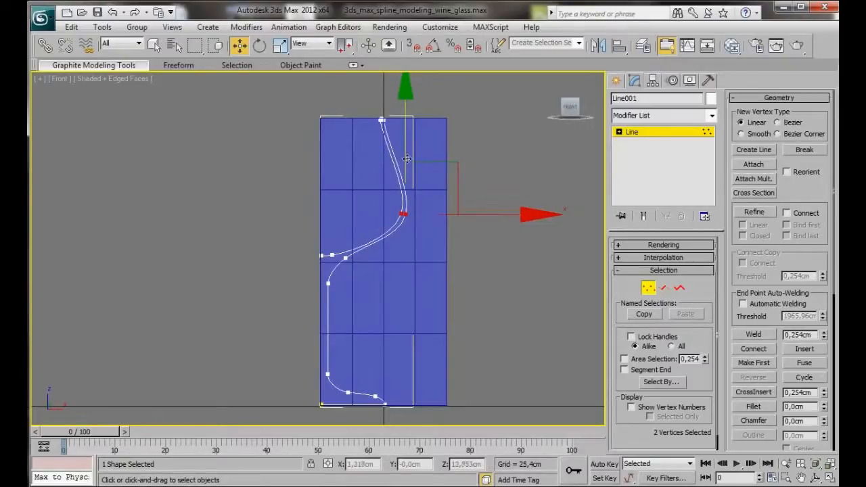
drag(404, 161, 404, 157)
- Move the inner vertex at the bowl's widest point slightly outward to thin the glass wall there
scroll(406, 309, up, 5)
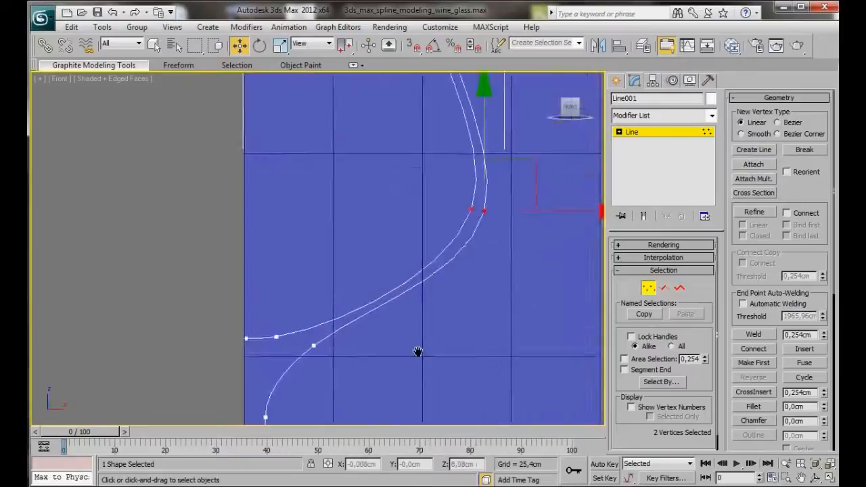
scroll(347, 384, up, 2)
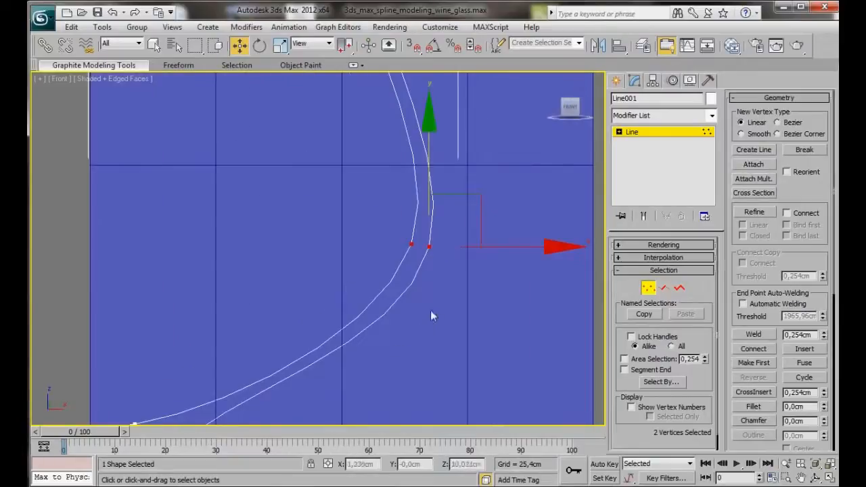
click(411, 243)
drag(470, 243, 478, 245)
- Leave vertex editing and apply a Lathe modifier to the whole profile line
middle_drag(430, 319, 438, 282)
scroll(438, 282, down, 2)
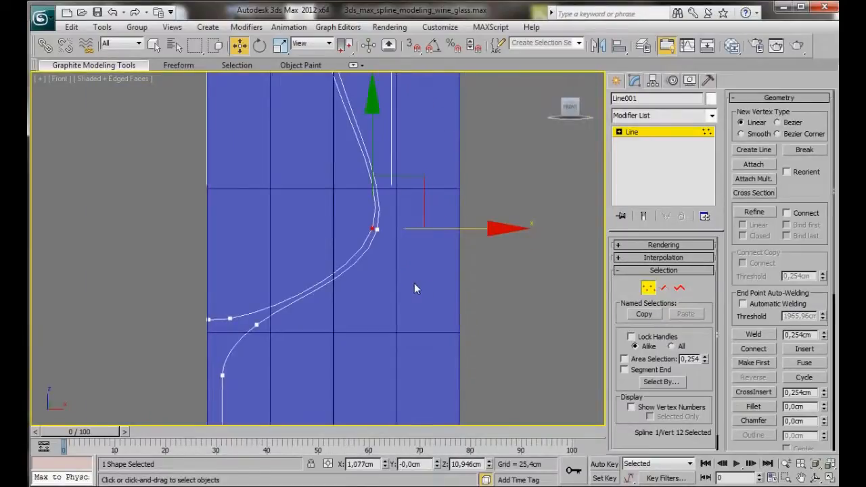
scroll(464, 298, down, 2)
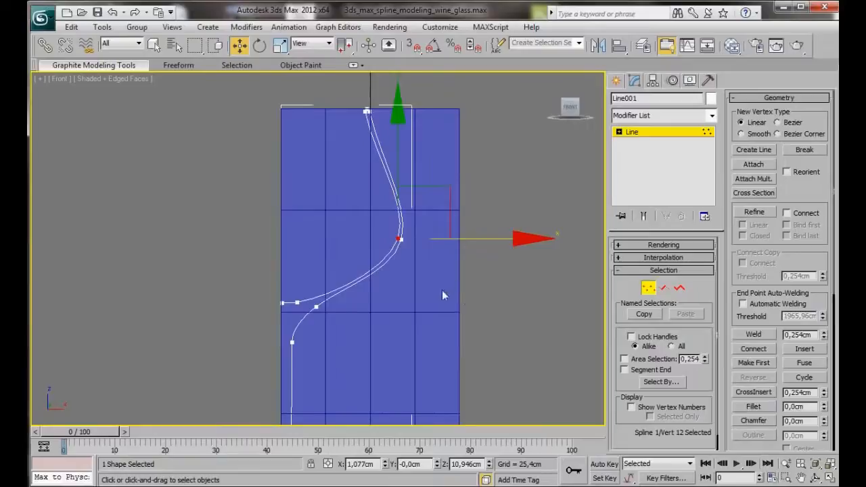
middle_drag(442, 295, 451, 243)
scroll(429, 323, down, 2)
middle_drag(429, 324, 442, 290)
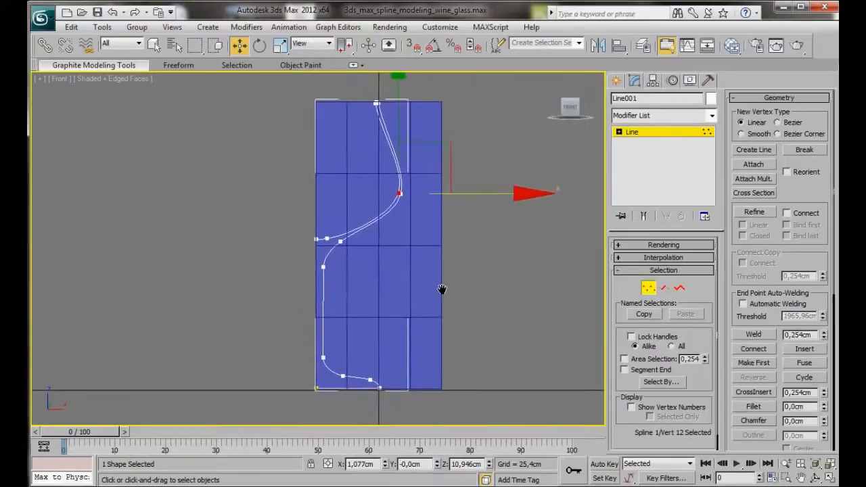
click(646, 134)
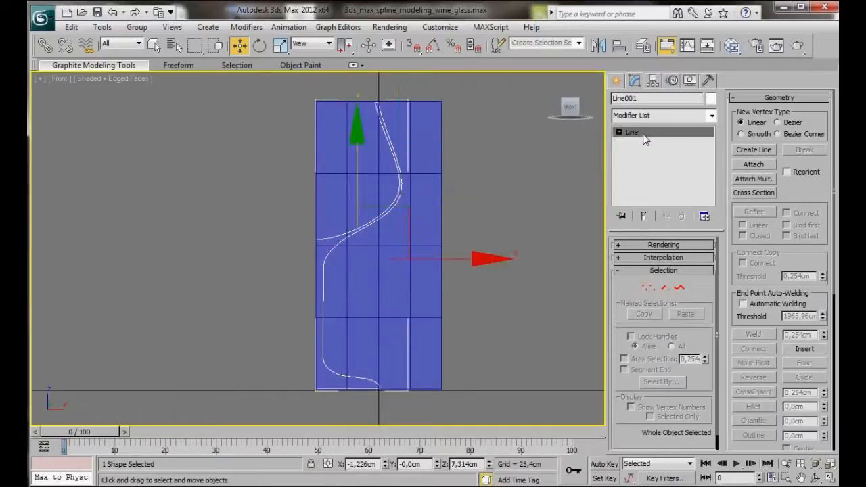
click(712, 118)
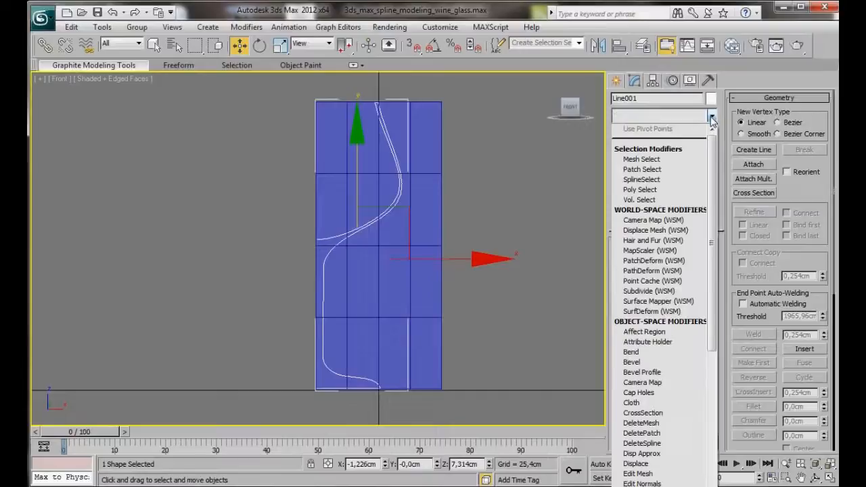
scroll(661, 218, down, 7)
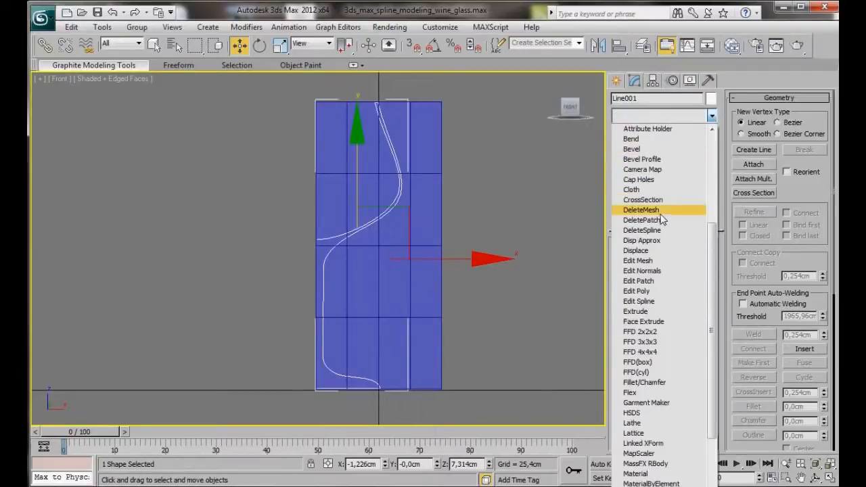
scroll(646, 400, down, 1)
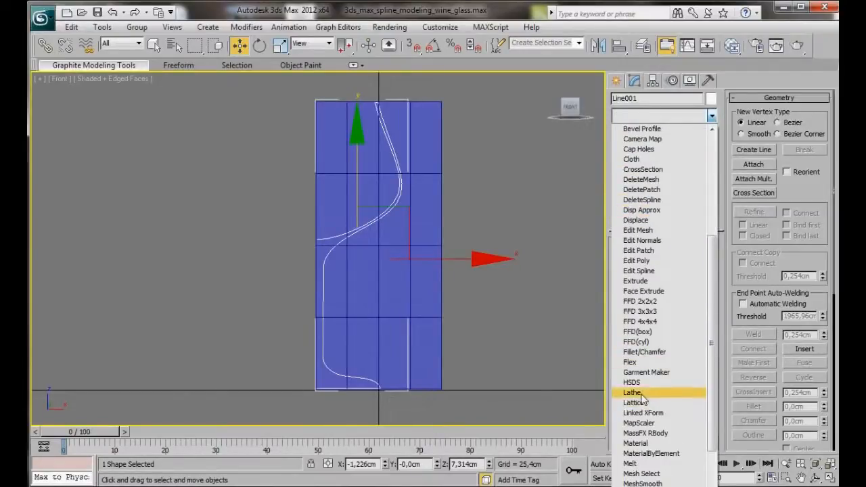
click(632, 393)
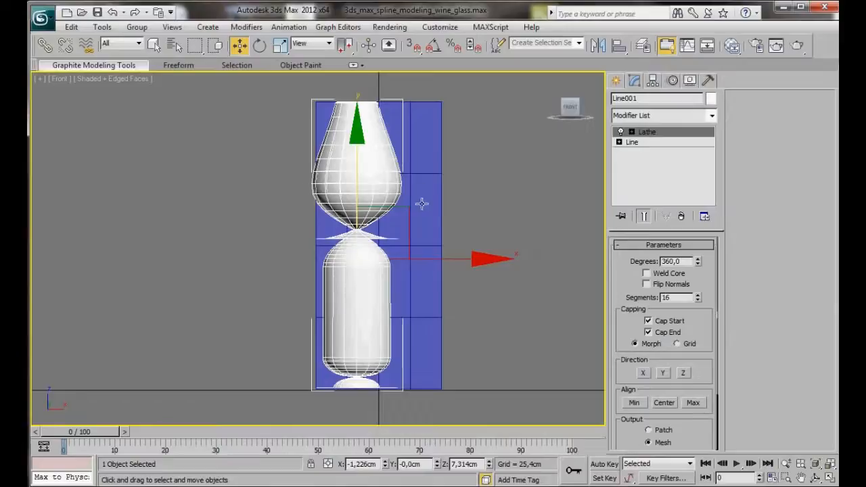
- Configure the Lathe with Weld Core enabled, 32 segments and Min alignment
click(646, 274)
click(698, 296)
click(698, 296)
click(697, 296)
click(698, 296)
click(698, 295)
click(697, 296)
click(697, 295)
click(697, 296)
click(698, 296)
click(697, 295)
click(697, 296)
click(698, 296)
click(698, 295)
click(697, 296)
click(697, 295)
click(698, 295)
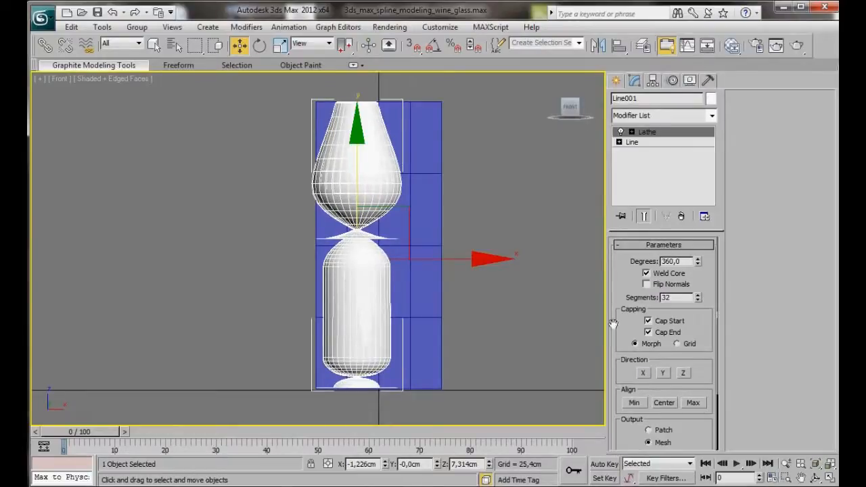
click(634, 403)
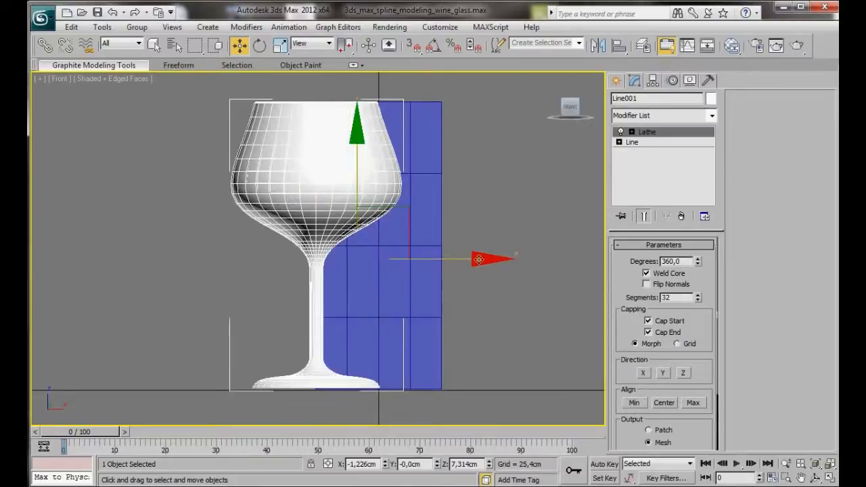
- Select the blue guide plane behind the glass in the perspective view and delete it
key(alt+w)
scroll(472, 383, down, 6)
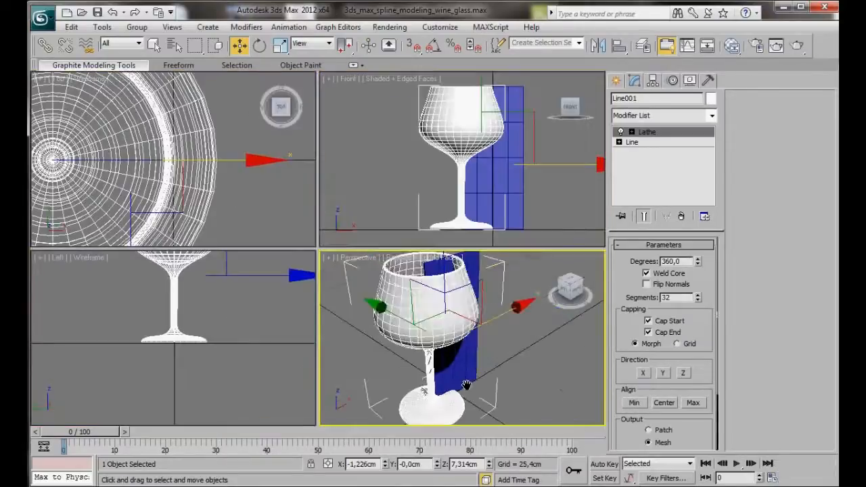
scroll(472, 384, up, 4)
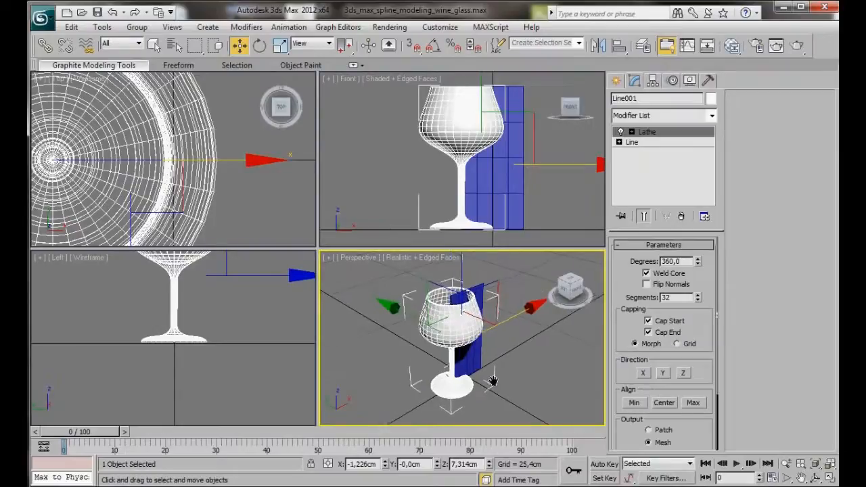
alt+middle_drag(503, 385, 477, 346)
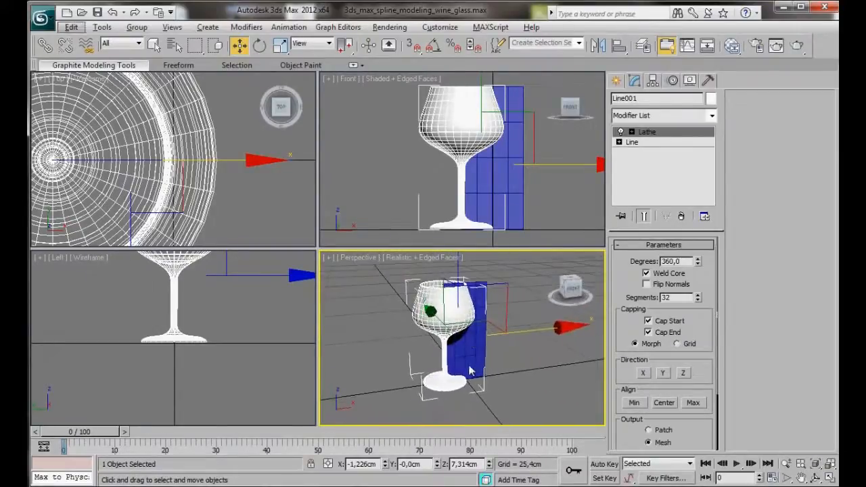
click(474, 342)
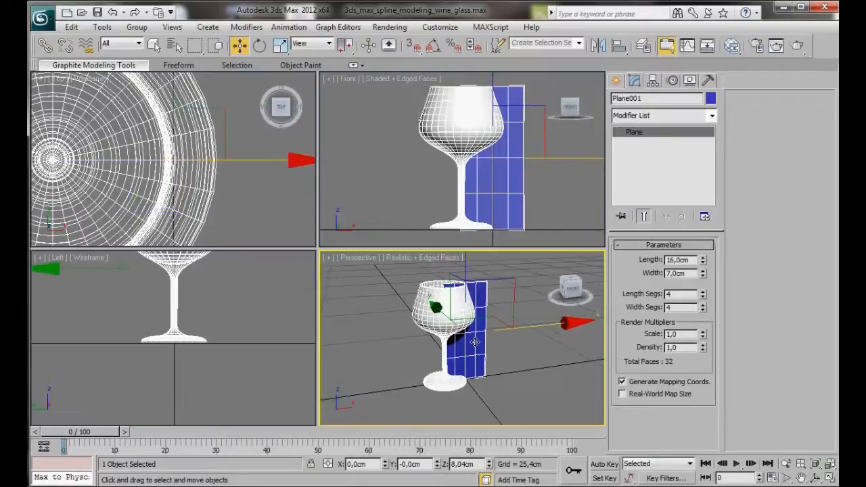
key(Delete)
mouse_move(484, 359)
middle_down()
mouse_move(497, 375)
mouse_move(499, 358)
mouse_move(456, 410)
mouse_move(450, 361)
mouse_move(487, 352)
mouse_move(481, 346)
mouse_move(496, 352)
middle_up()
key(alt)
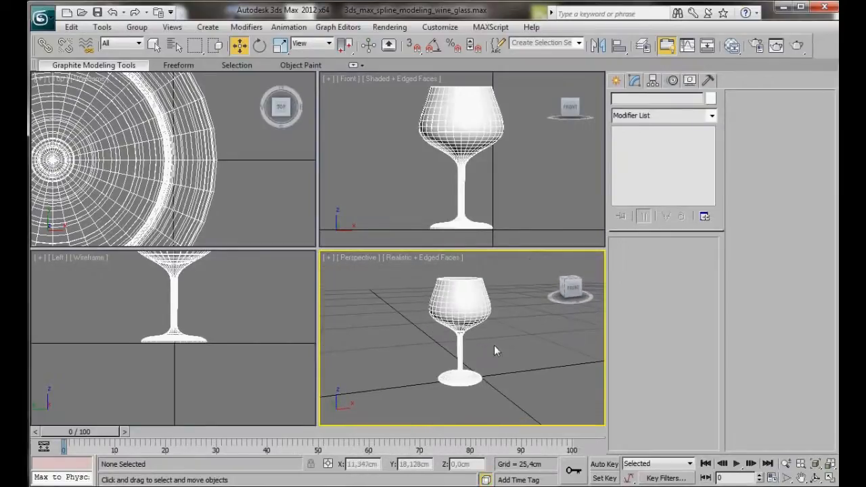
- Open the profile line's Vertex level beneath the Lathe, hide the end result and select the outer vertex under the bowl
key(alt+w)
middle_drag(394, 141, 426, 160)
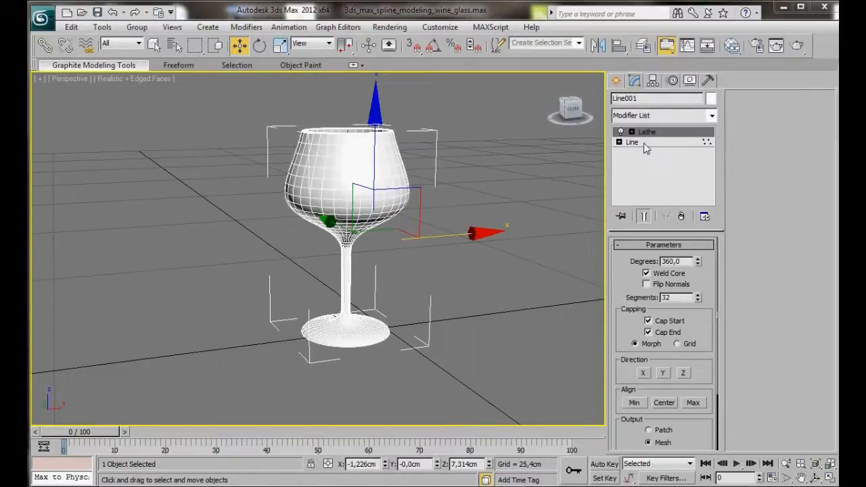
click(631, 142)
key(1)
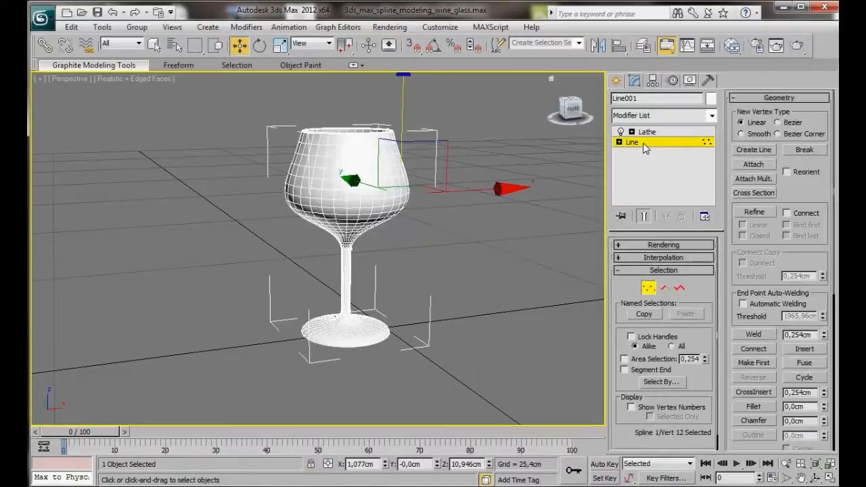
click(642, 217)
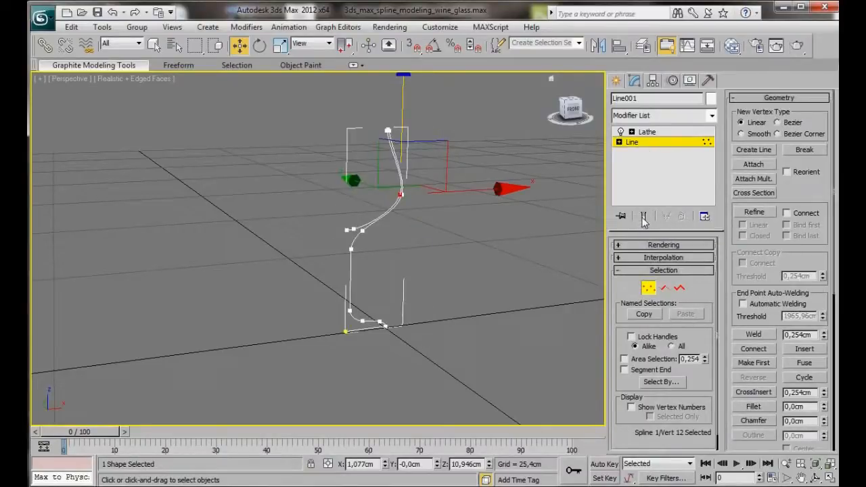
click(362, 231)
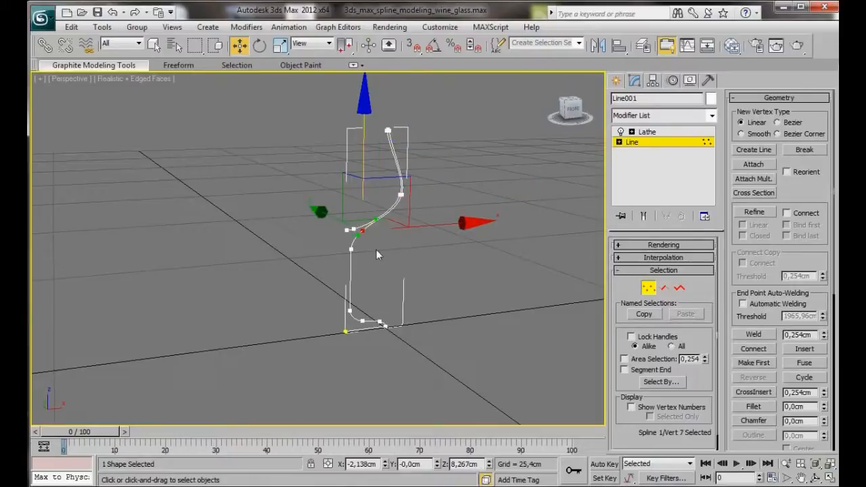
- Show the lathed end result, nudge the selected vertex under the bowl slightly downward along Z and return to the Lathe level
click(643, 216)
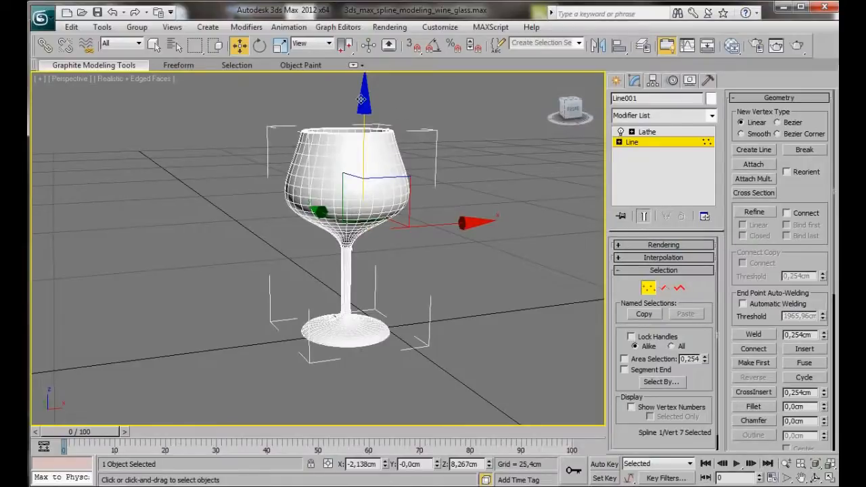
drag(363, 103, 362, 107)
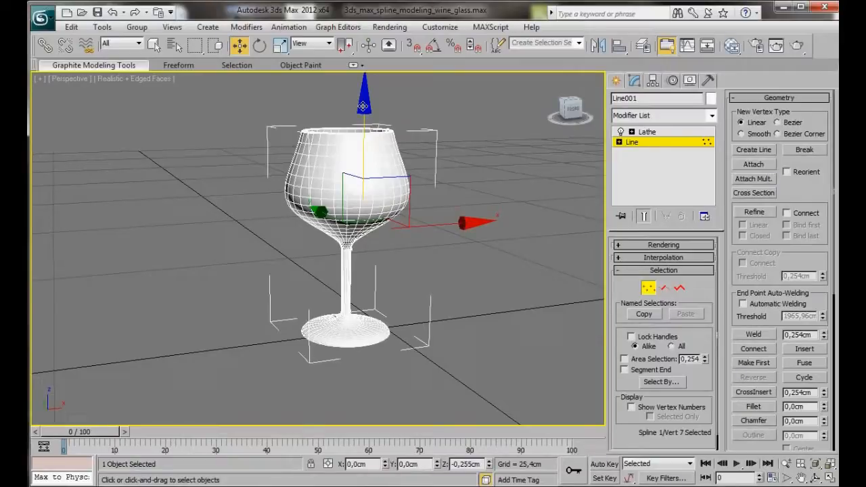
click(646, 132)
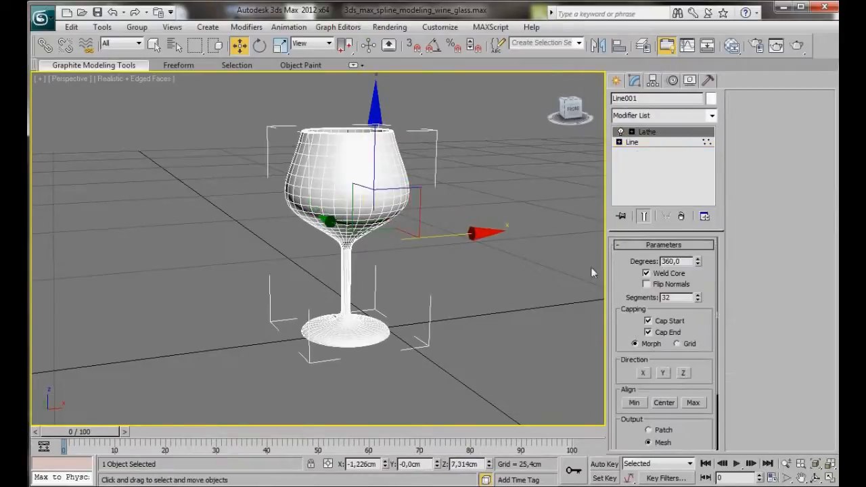
middle_drag(426, 291, 441, 305)
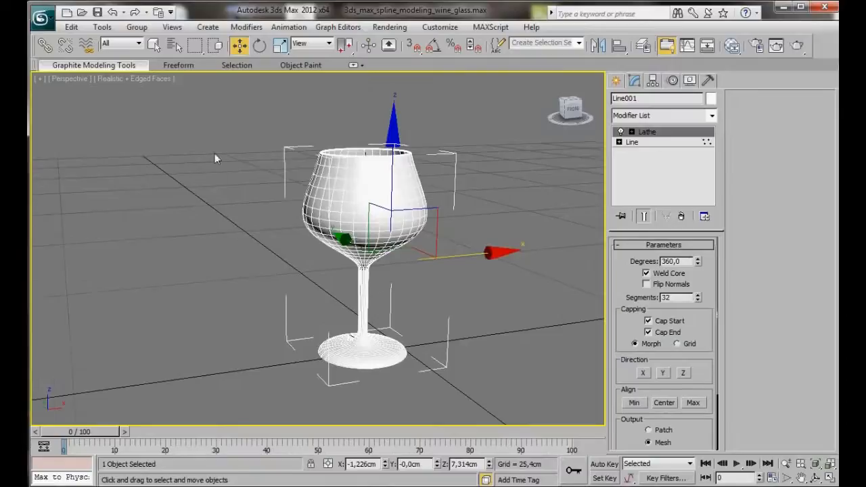